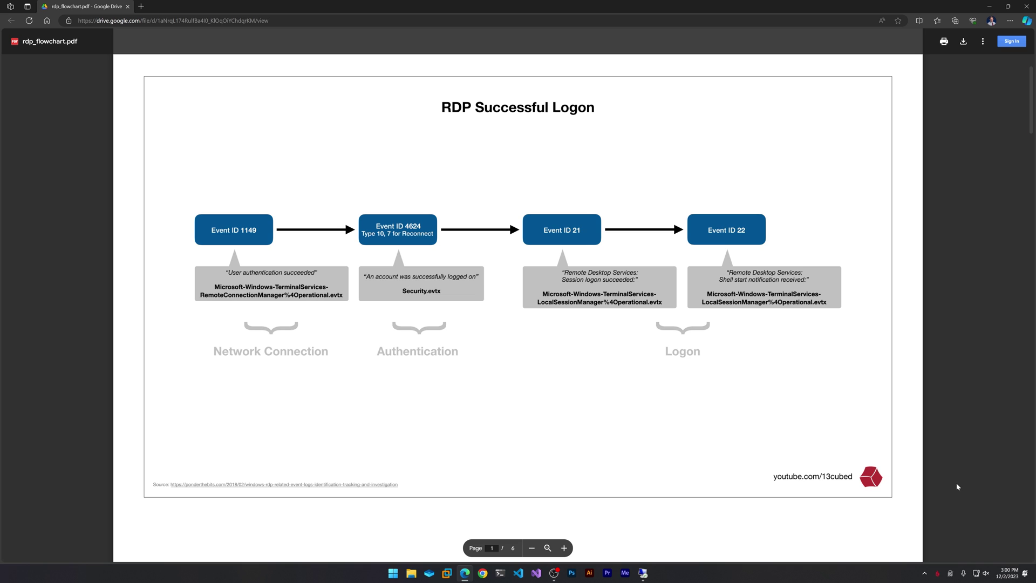
scroll(958, 486, "down", 10)
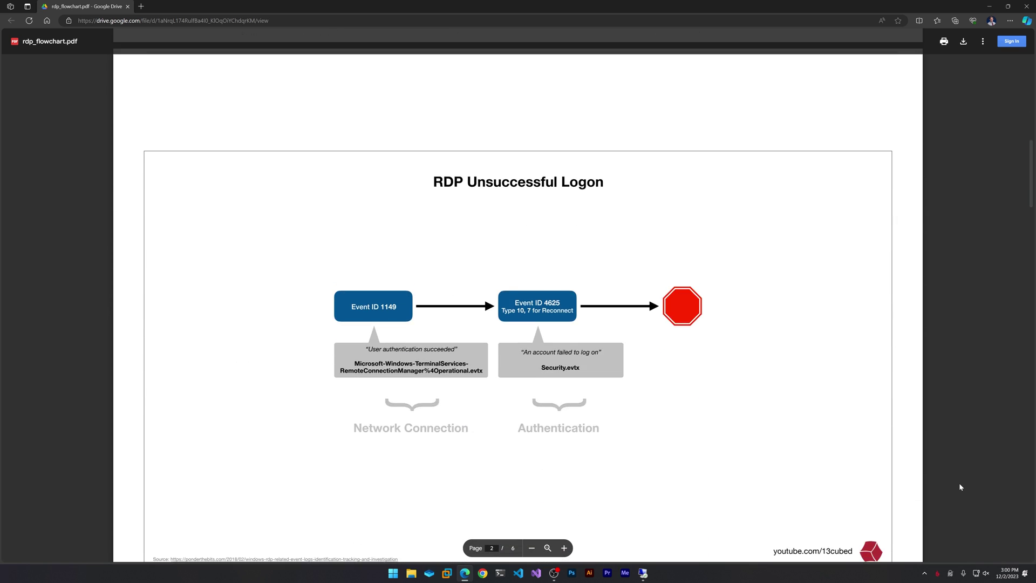
scroll(960, 485, "down", 10)
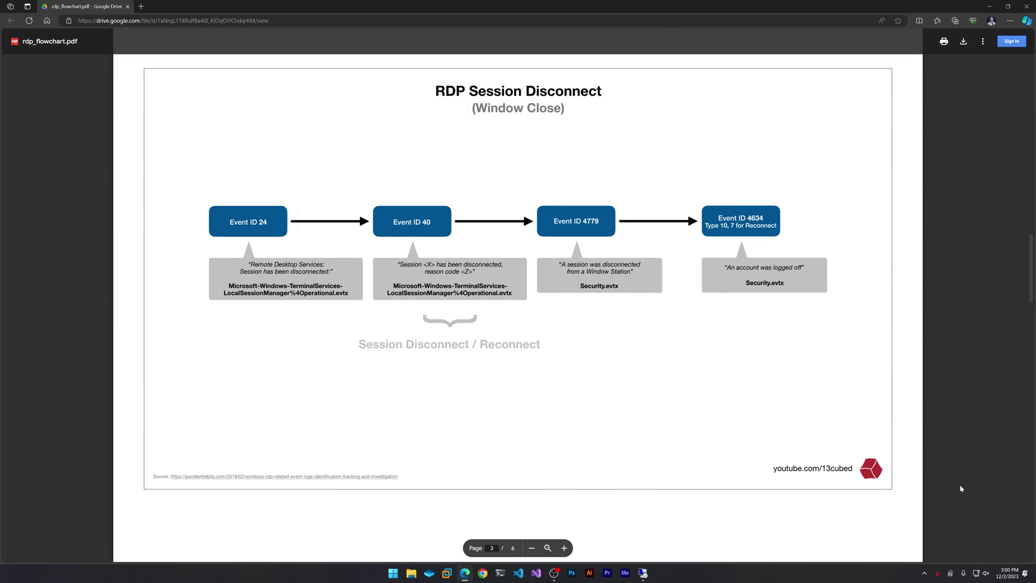
scroll(961, 488, "down", 10)
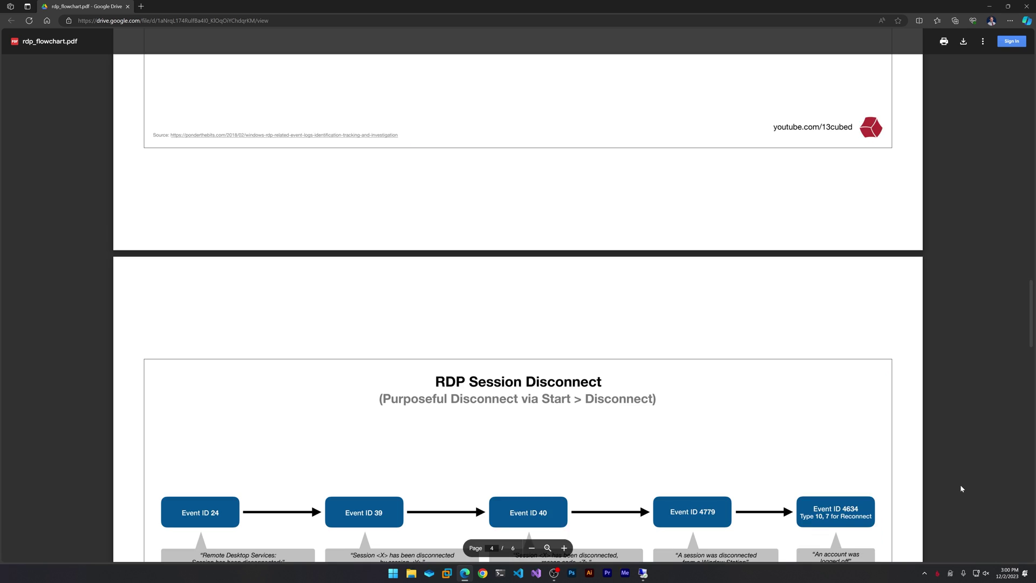
scroll(960, 488, "down", 2)
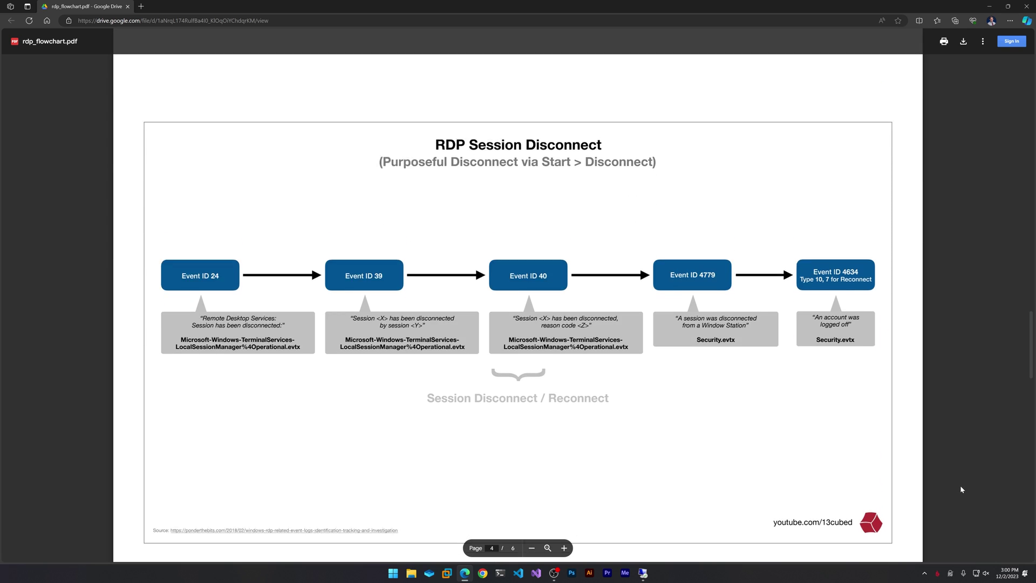
scroll(959, 485, "up", 20)
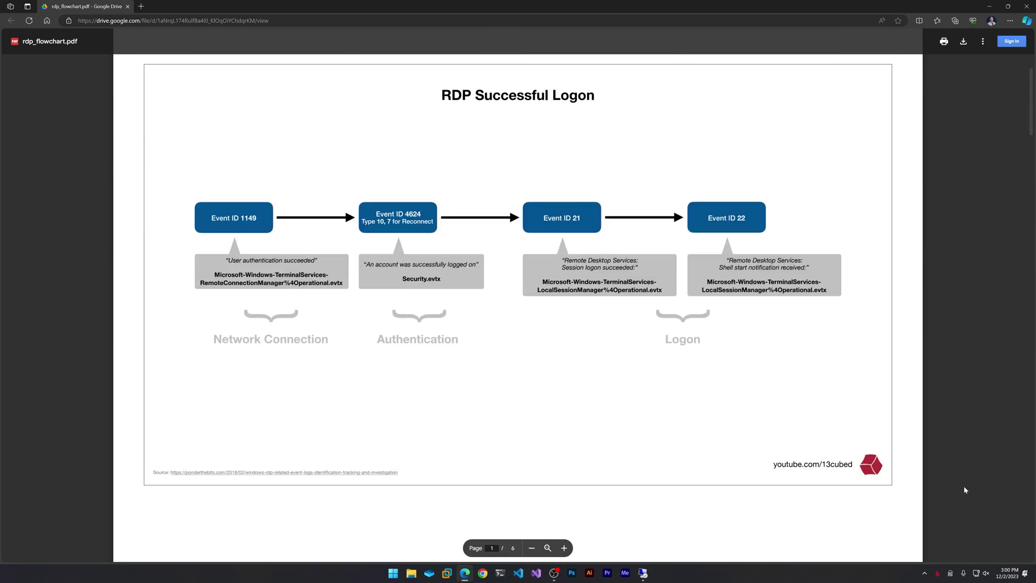
scroll(964, 489, "down", 1)
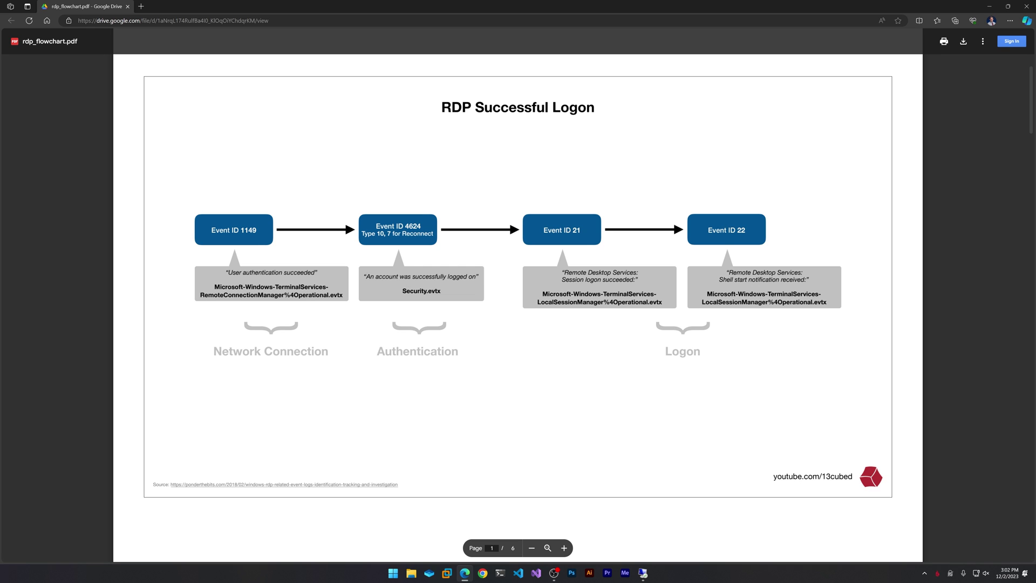
Step: In the RDP session, open Windows Logs > Security and select the newest event to show its details
left_click(643, 573)
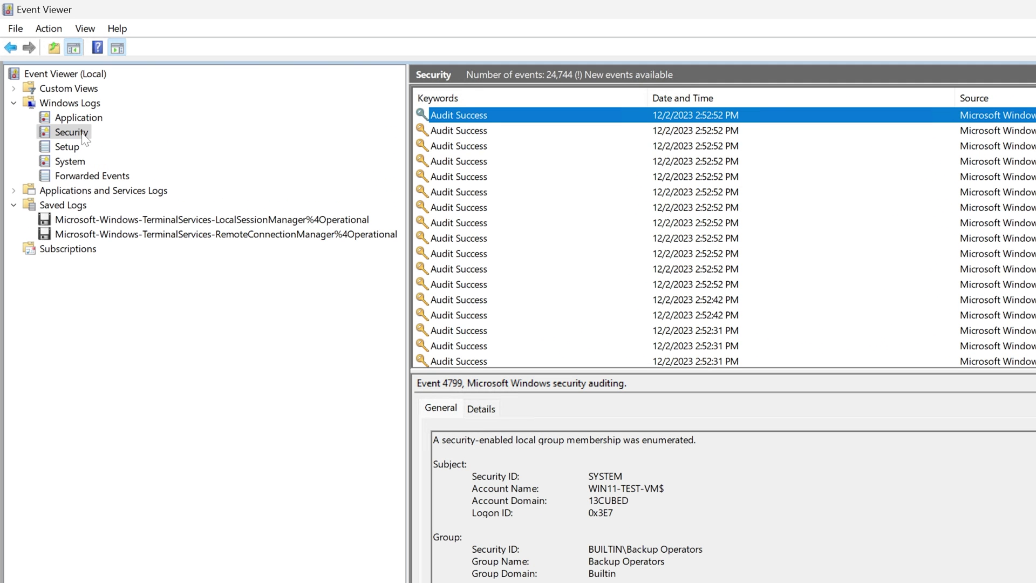
left_click(41, 67)
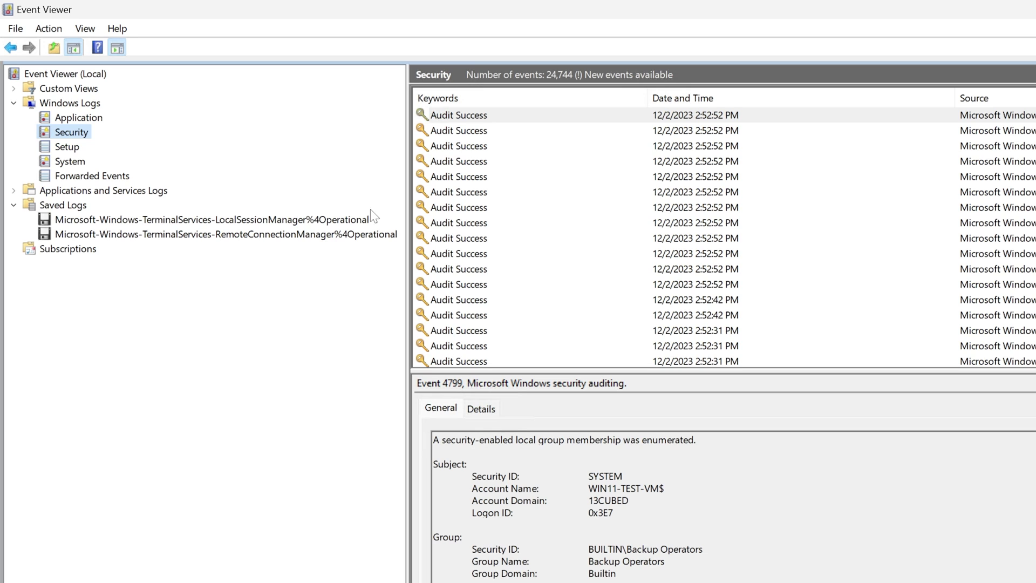
left_click(660, 115)
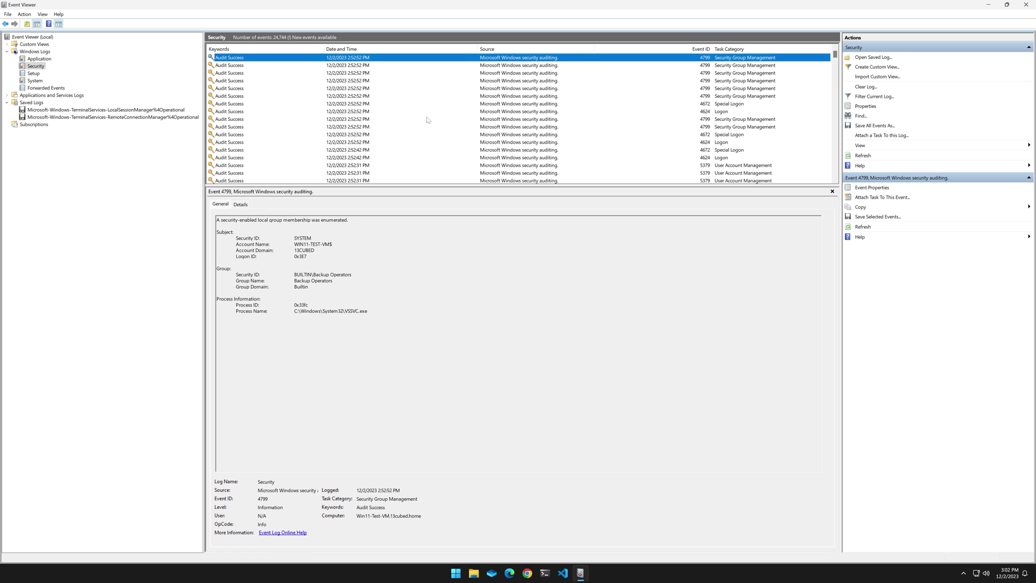
mouse_move(611, 2)
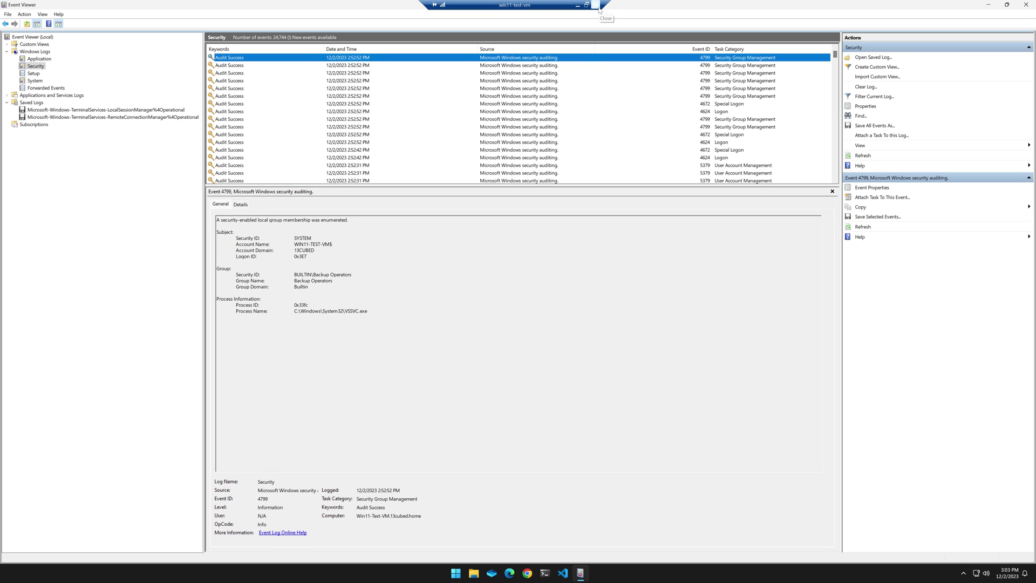
Step: Close the current remote session and launch Remote Desktop Connection with mstsc
left_click(595, 6)
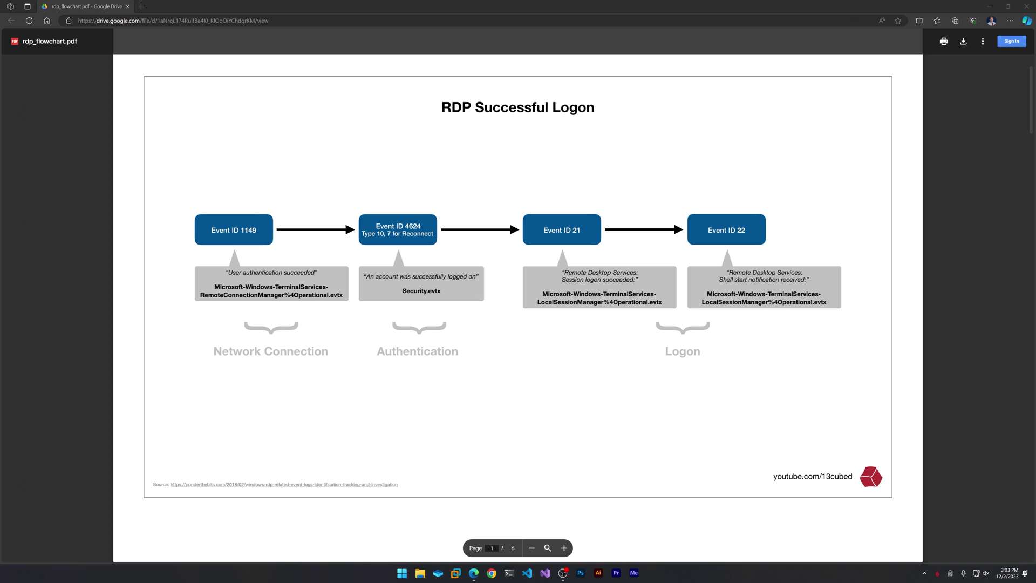
key("super+r")
key("Return")
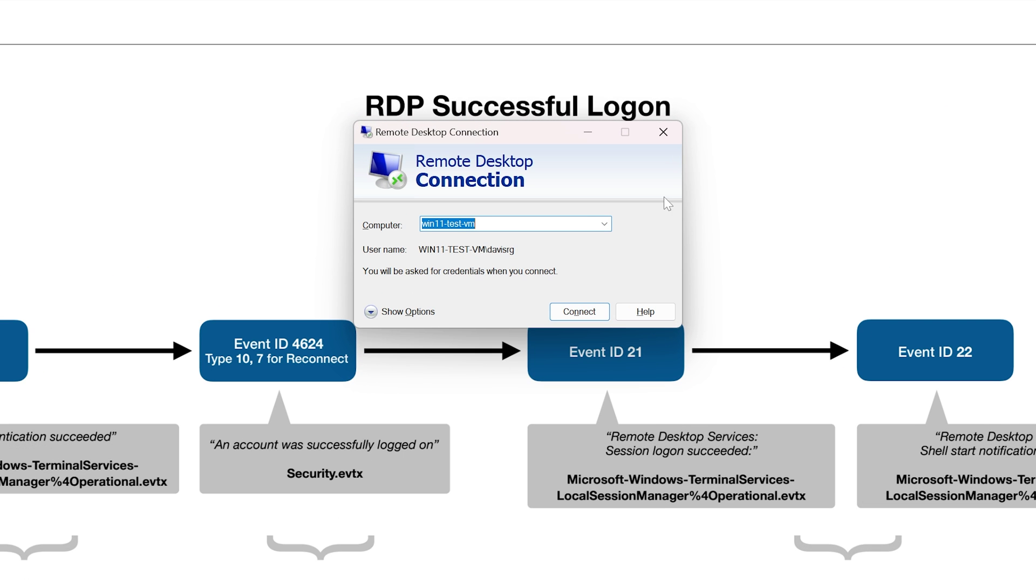
Step: Connect to win11-test-vm using a different account's username and password
left_click(589, 310)
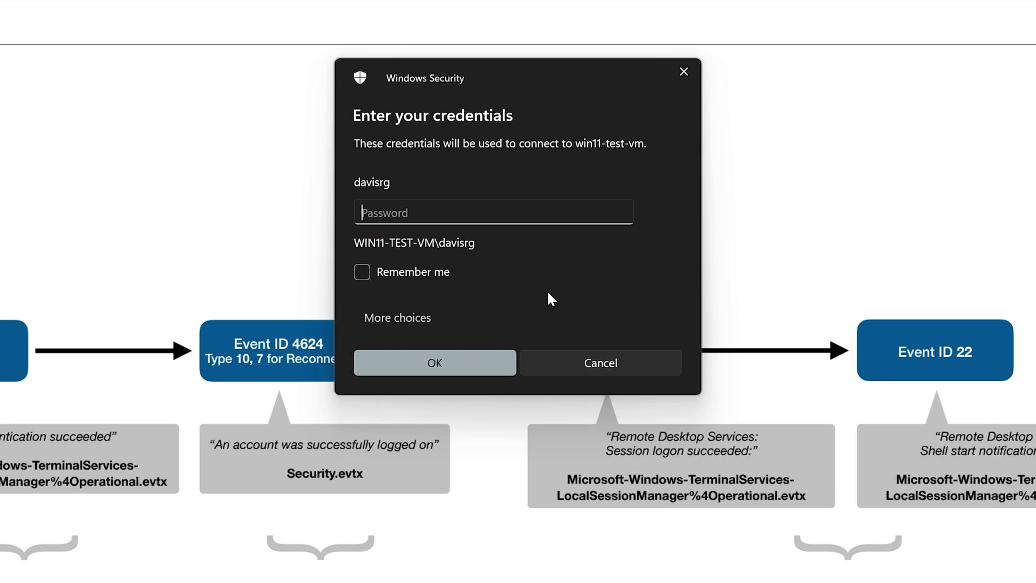
left_click(409, 319)
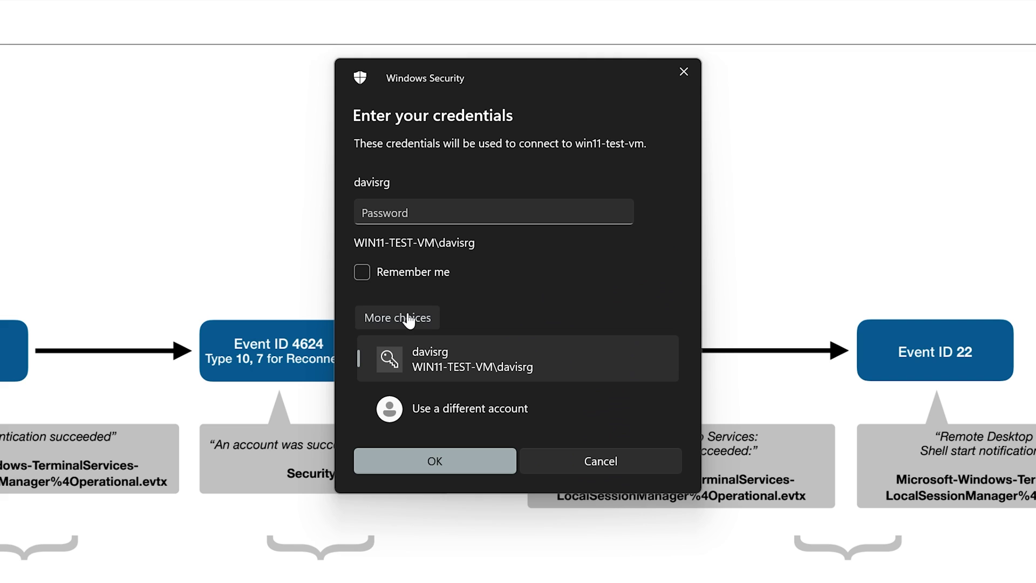
left_click(447, 403)
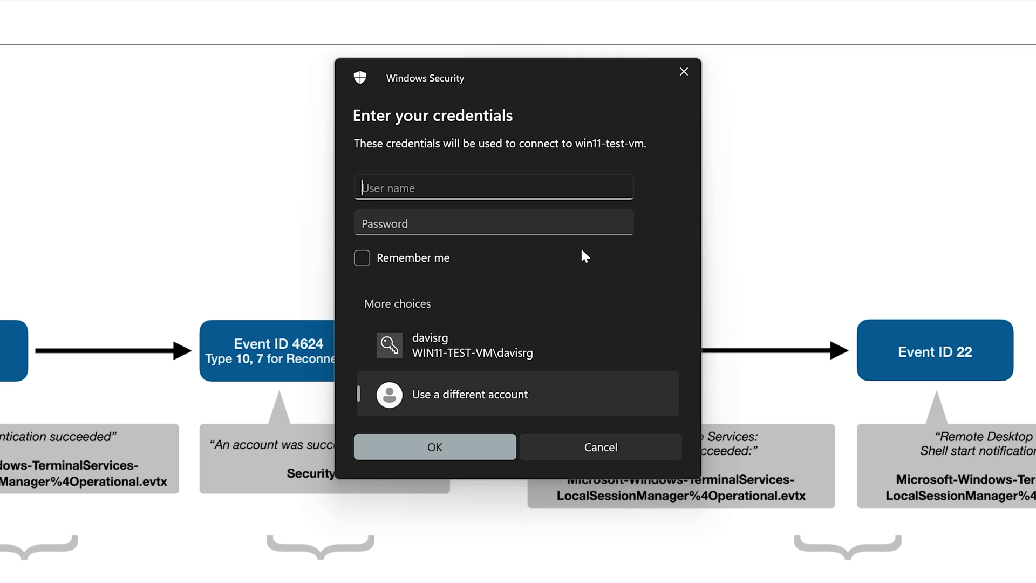
type("greg")
key("Tab")
type("******")
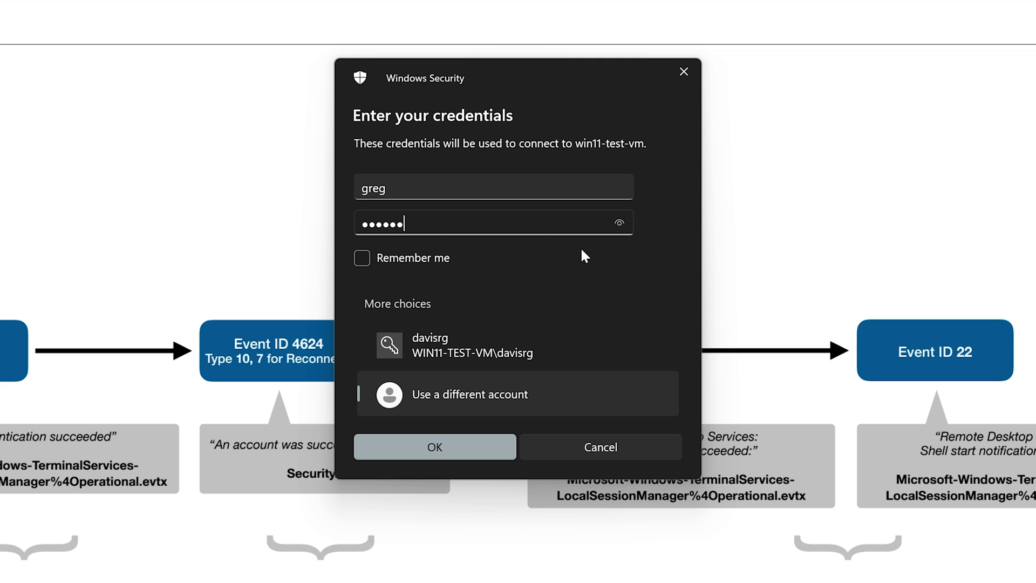
type("****")
left_click(465, 449)
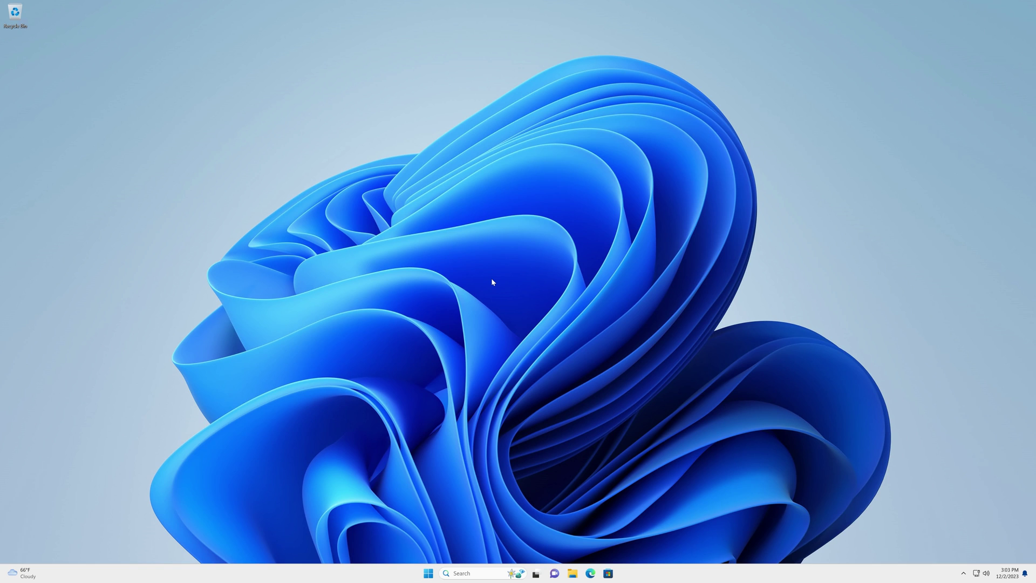
Step: Sign the current user out of the VM from Start, then relaunch Remote Desktop Connection
left_click(429, 574)
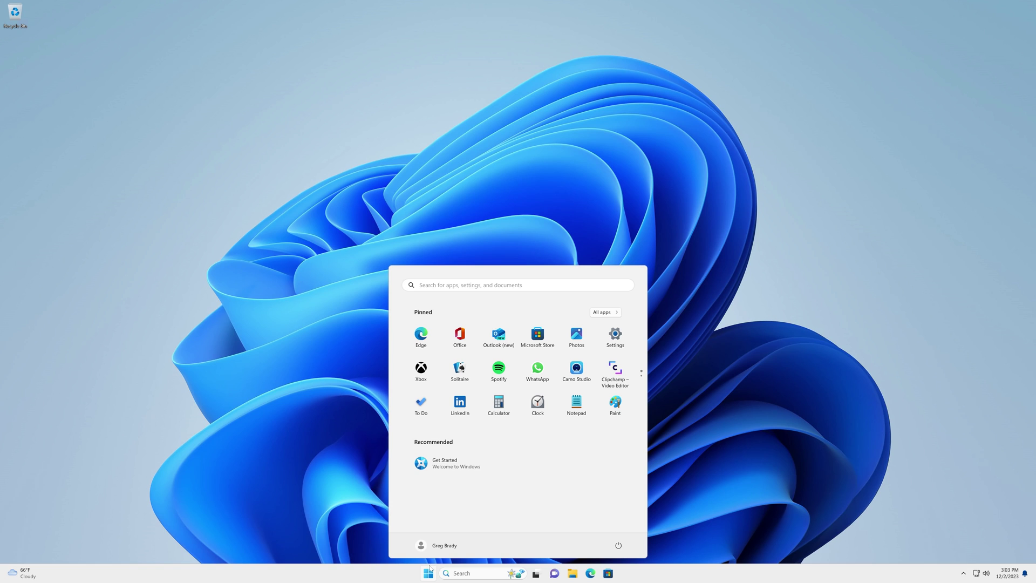
left_click(440, 545)
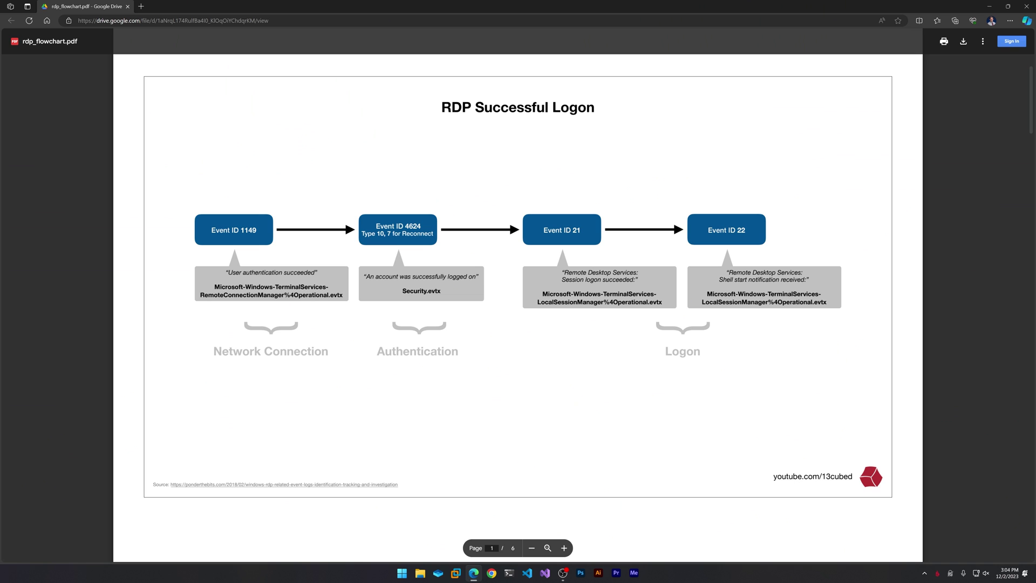
key("super+r")
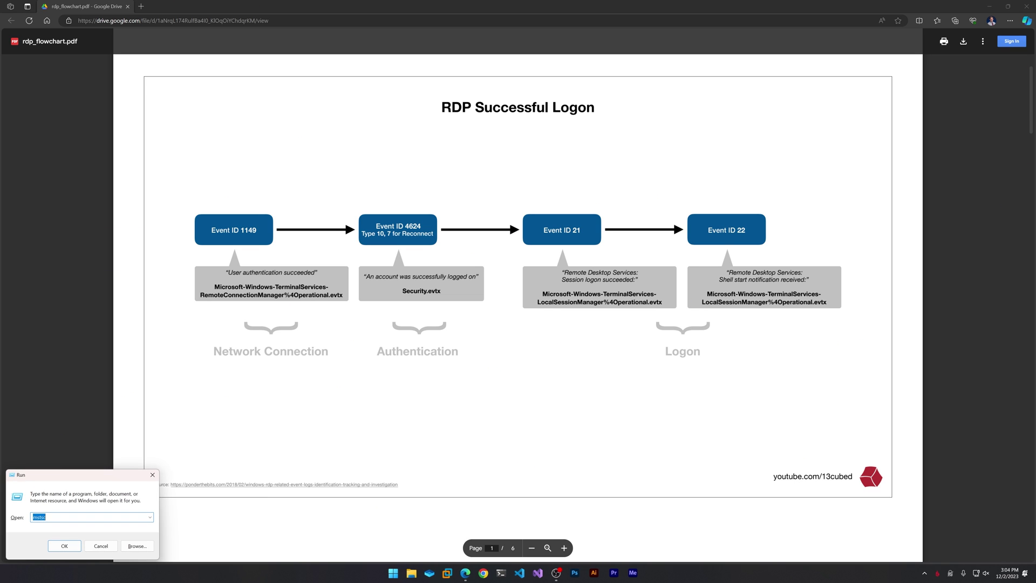
key("Return")
key("Return")
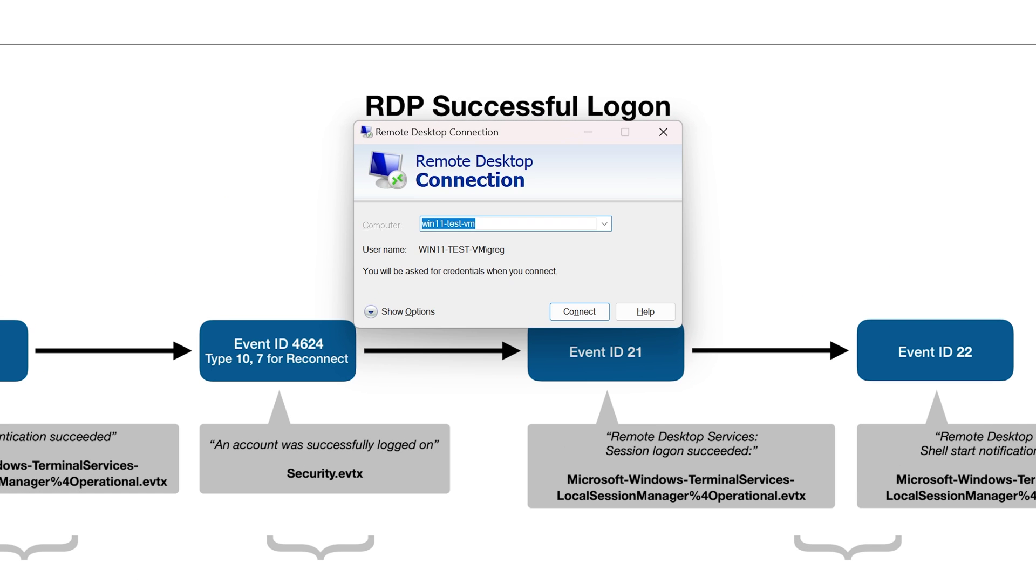
Step: Sign in with the original account, correcting a username typo, and enter its password
left_click(387, 318)
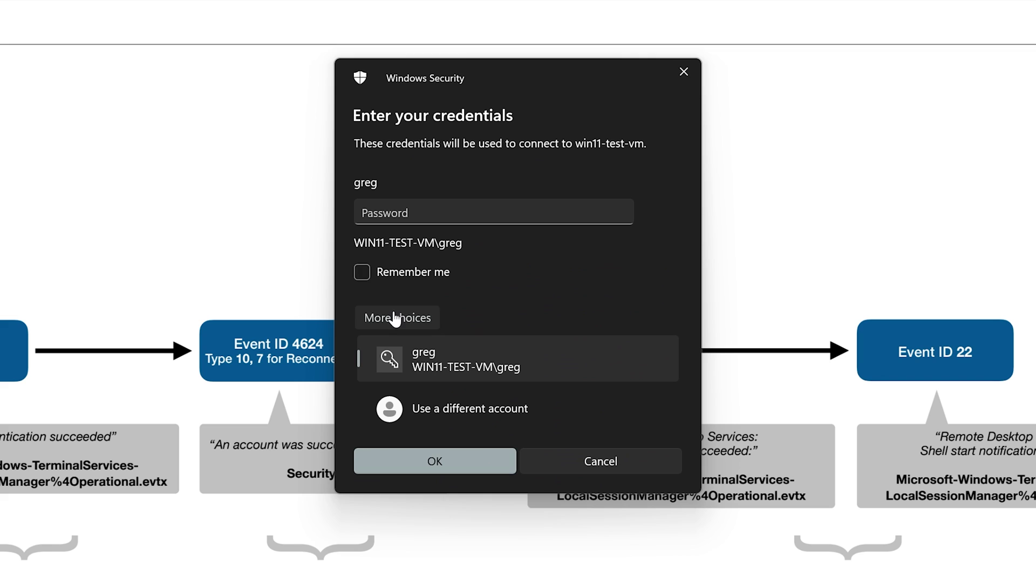
left_click(436, 395)
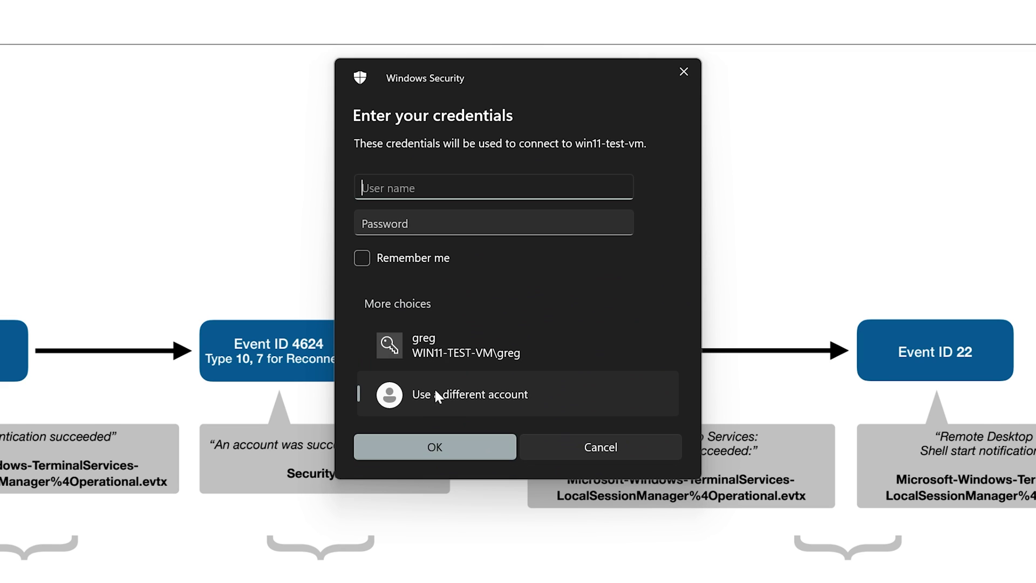
type("davissr")
key("BackSpace")
key("BackSpace")
type("rg")
key("Tab")
type("•••••••••••")
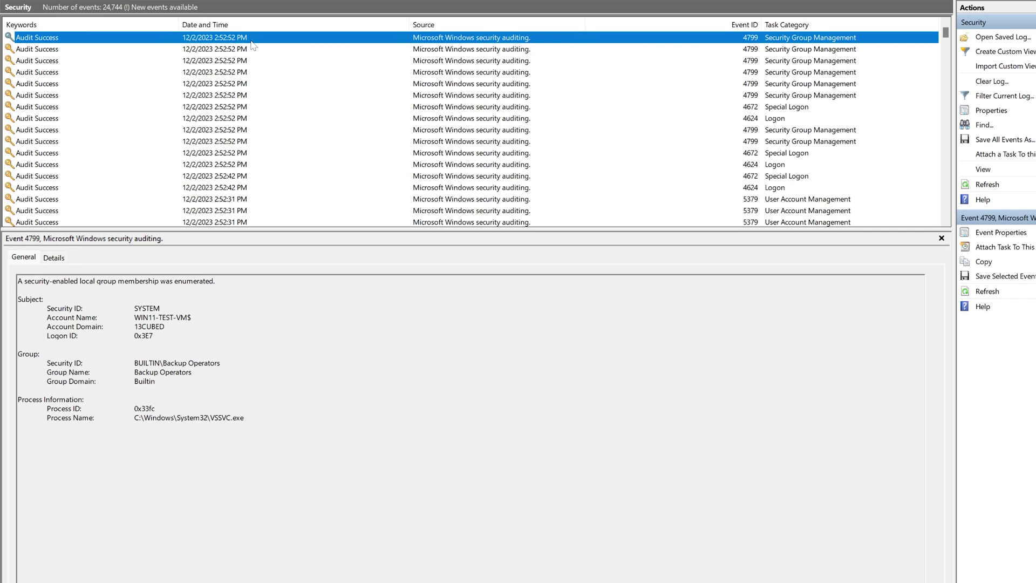
Step: Refresh the Security log and move from the Special Logon event to the 4624 Logon event
key("F5")
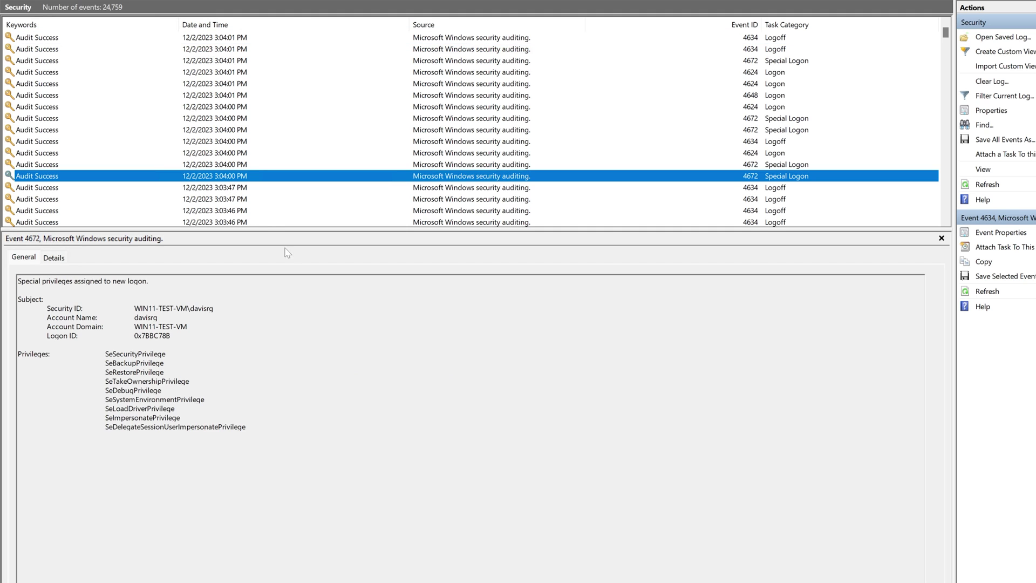
left_click(231, 178)
key("Up")
key("Up")
key("Up")
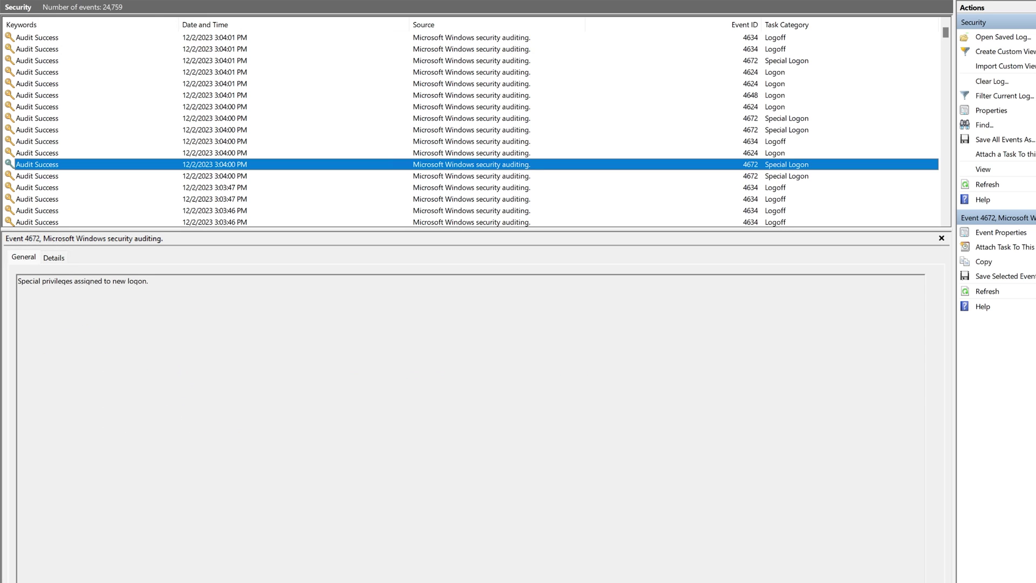
key("Down")
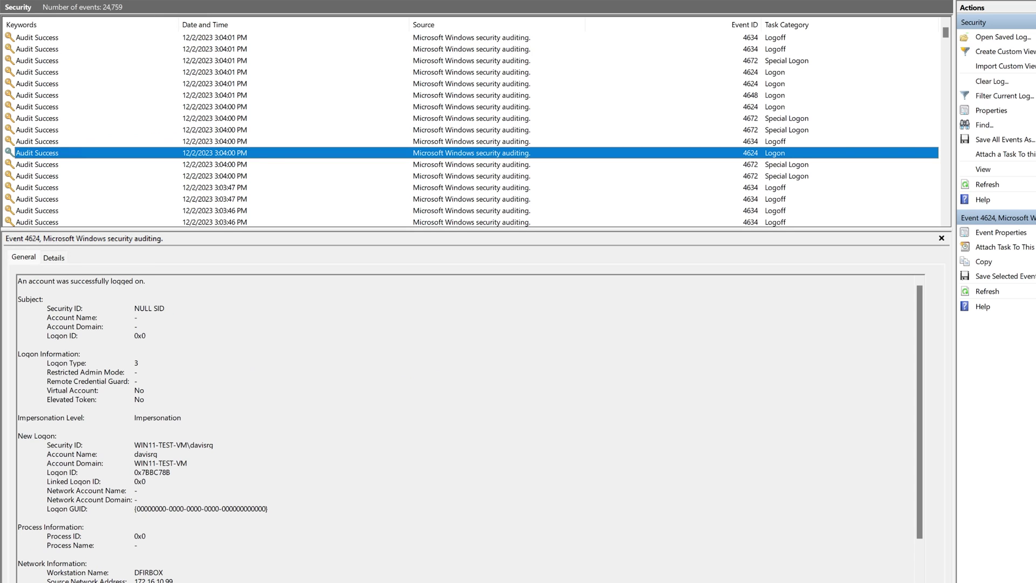
Step: Highlight Logon Type 3, workstation DFIRBOX and source address 172.16.10.99 in the event details
left_click_drag(139, 363, 46, 362)
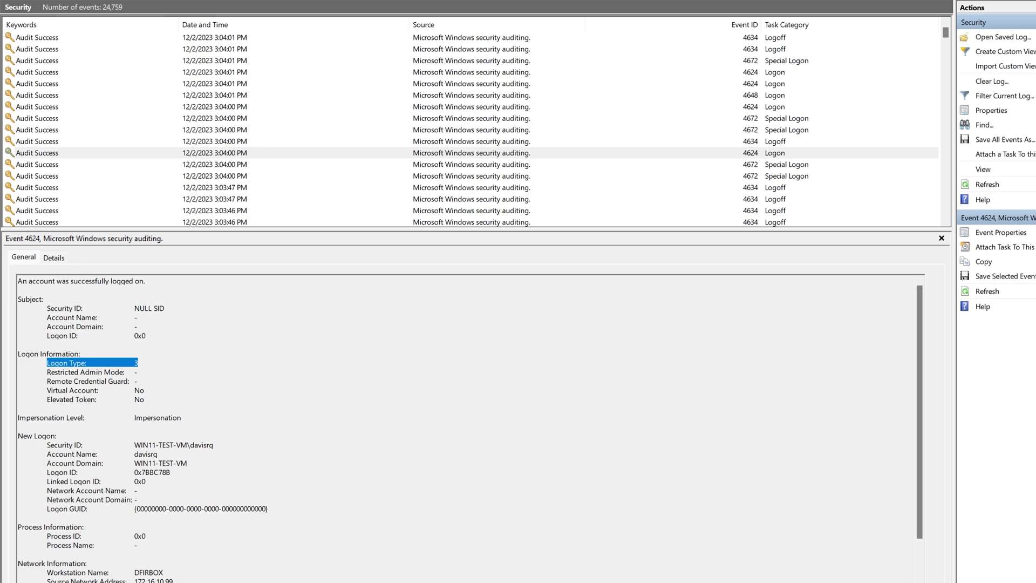
scroll(467, 426, "down", 2)
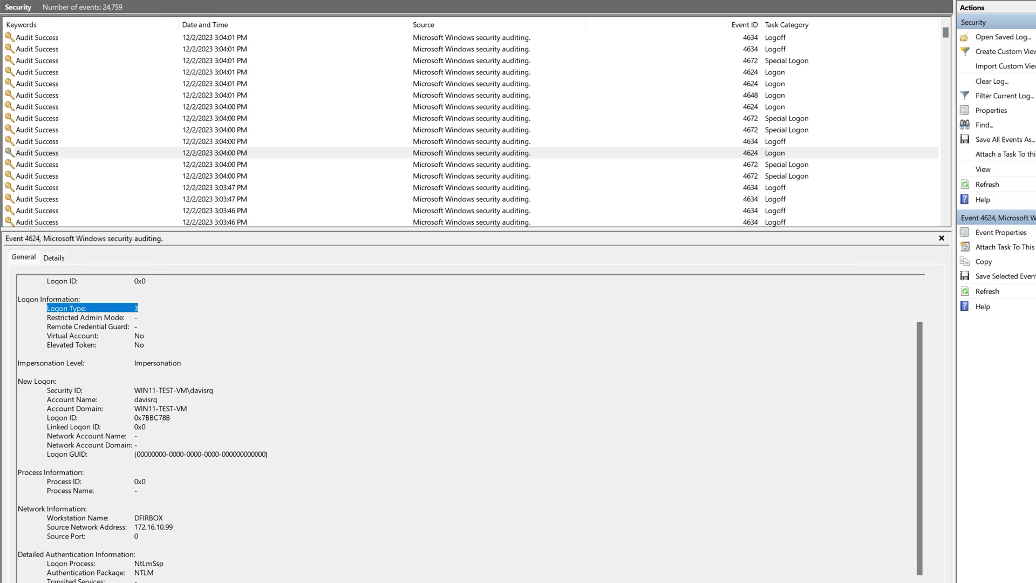
double_click(149, 518)
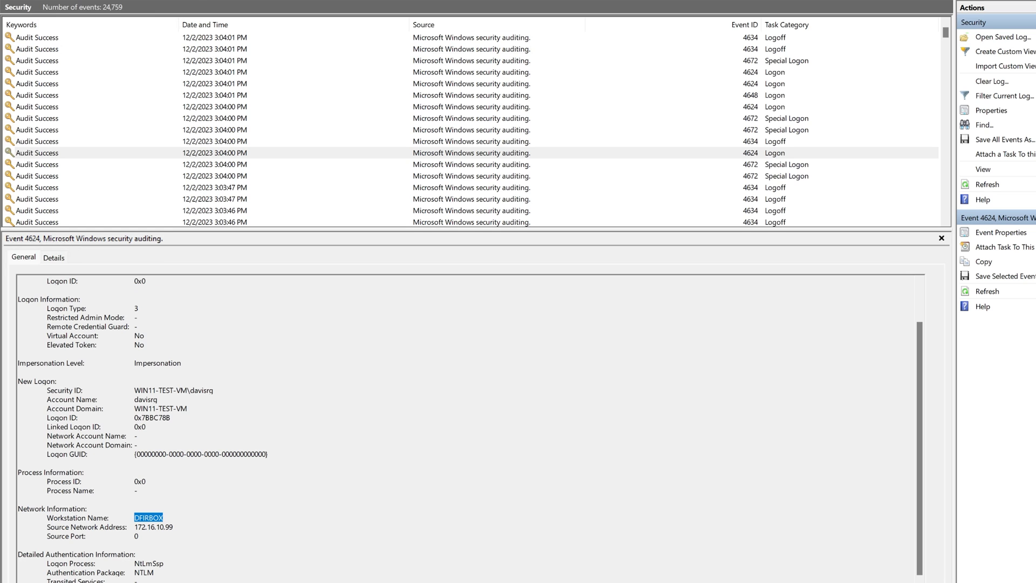
left_click_drag(173, 527, 133, 527)
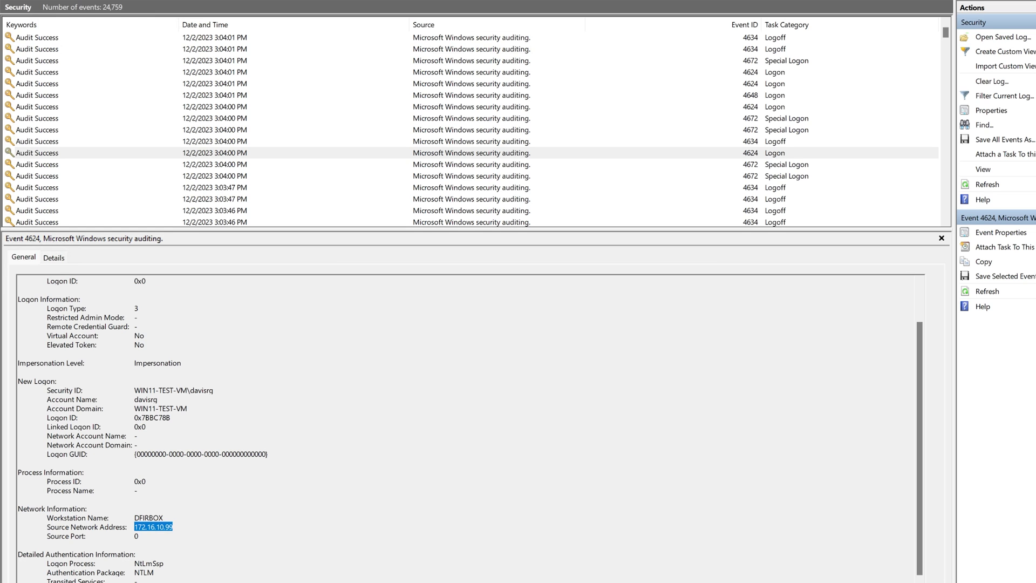
scroll(151, 432, "up", 2)
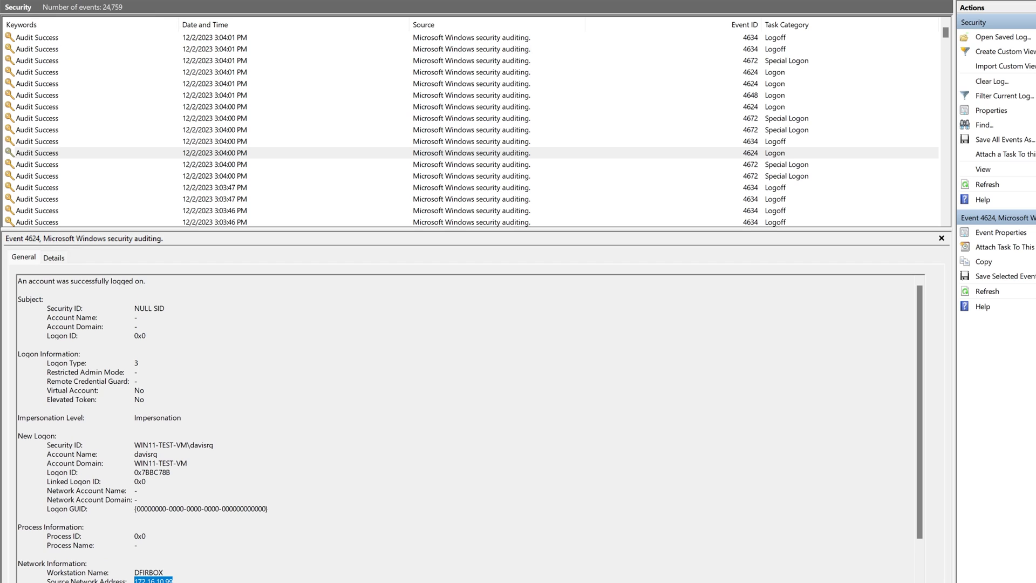
left_click_drag(140, 363, 22, 362)
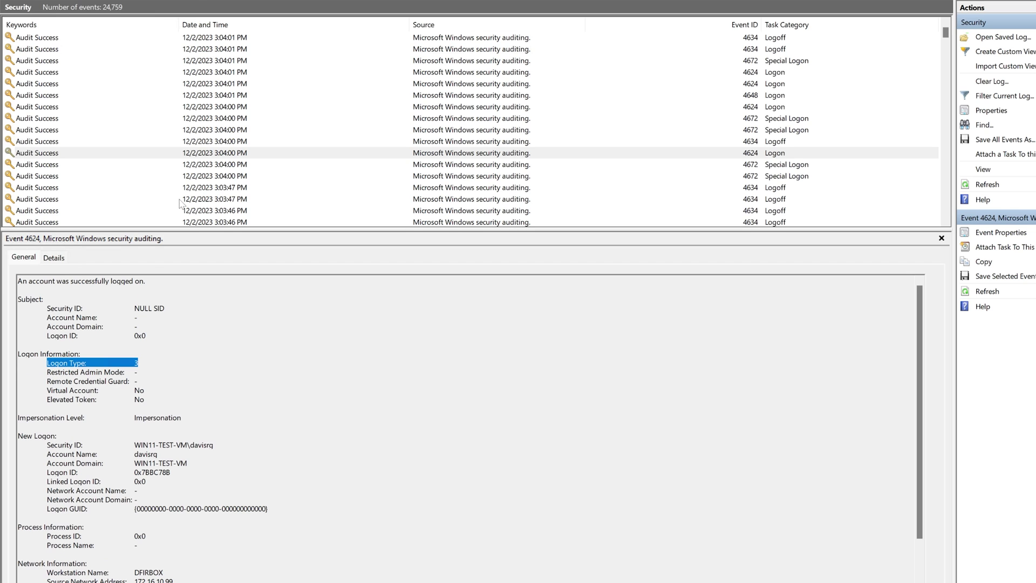
Step: Step up from the 4624 Logon through the 4634, 4672, 4624 and 4648 events
left_click(214, 156)
key("Up")
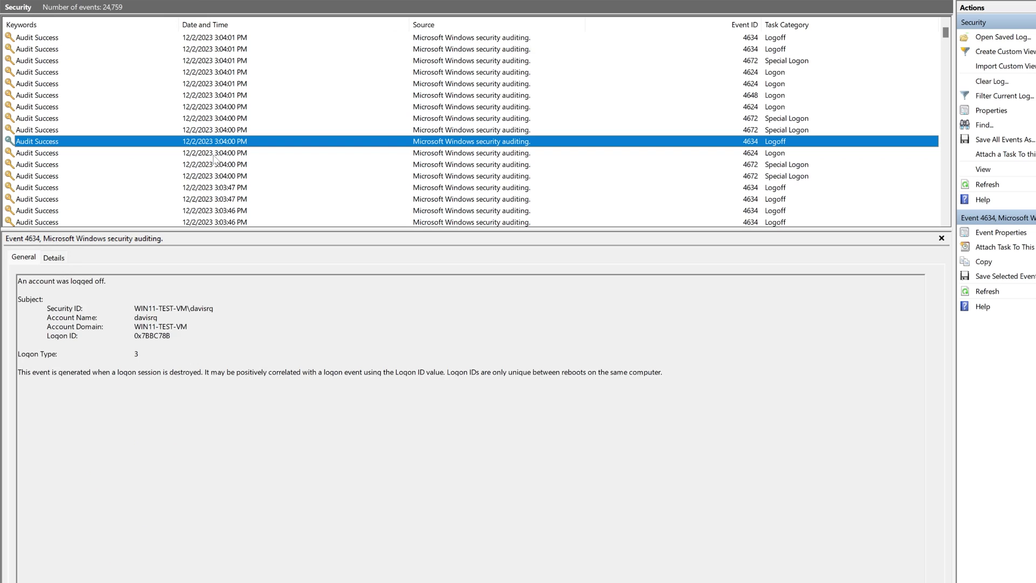
key("Up")
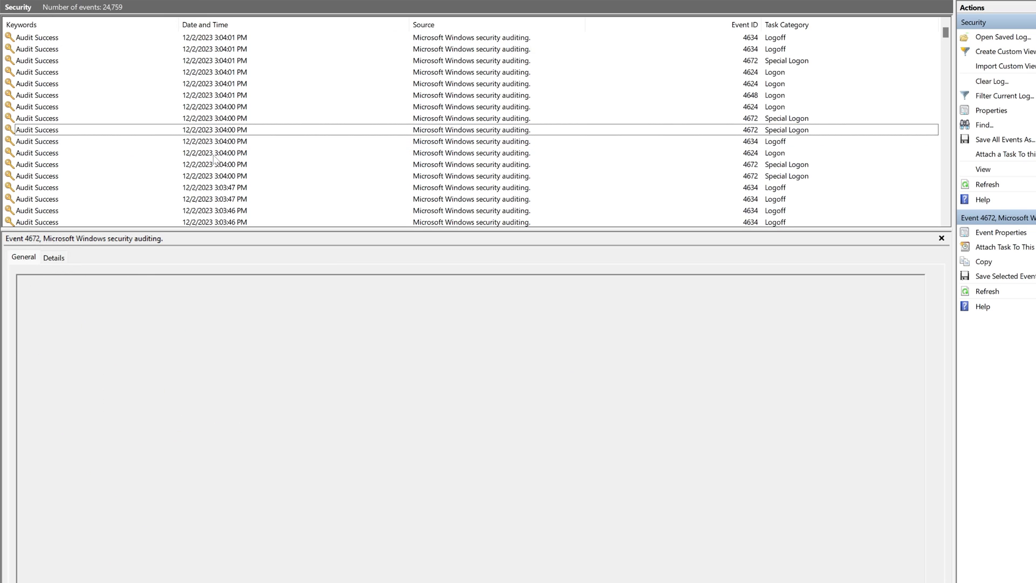
key("Up")
key("Up")
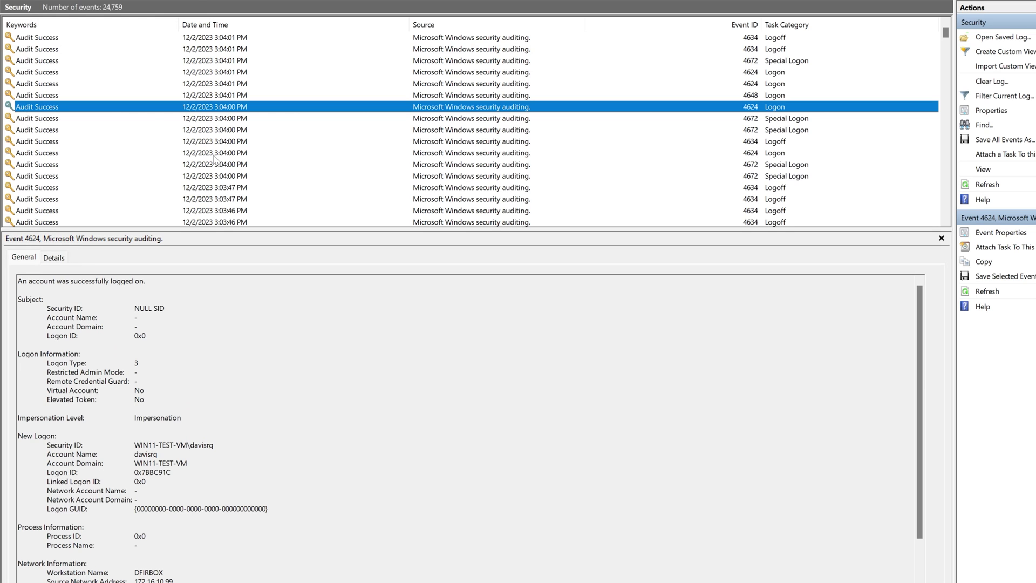
key("Up")
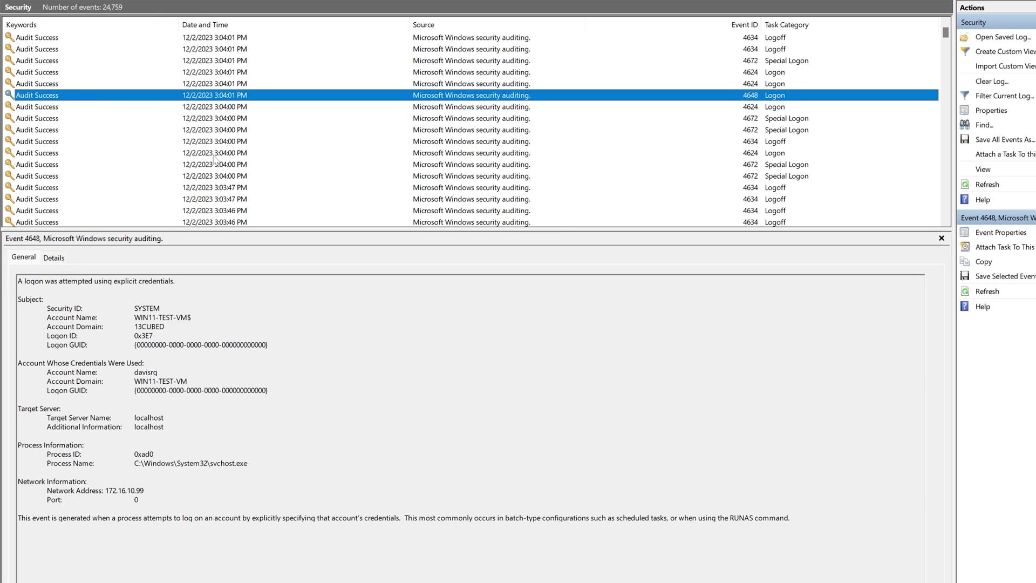
Step: Highlight Logon Type 7 on the 4624 event above, then open the newest 4634 Logoff
key("Up")
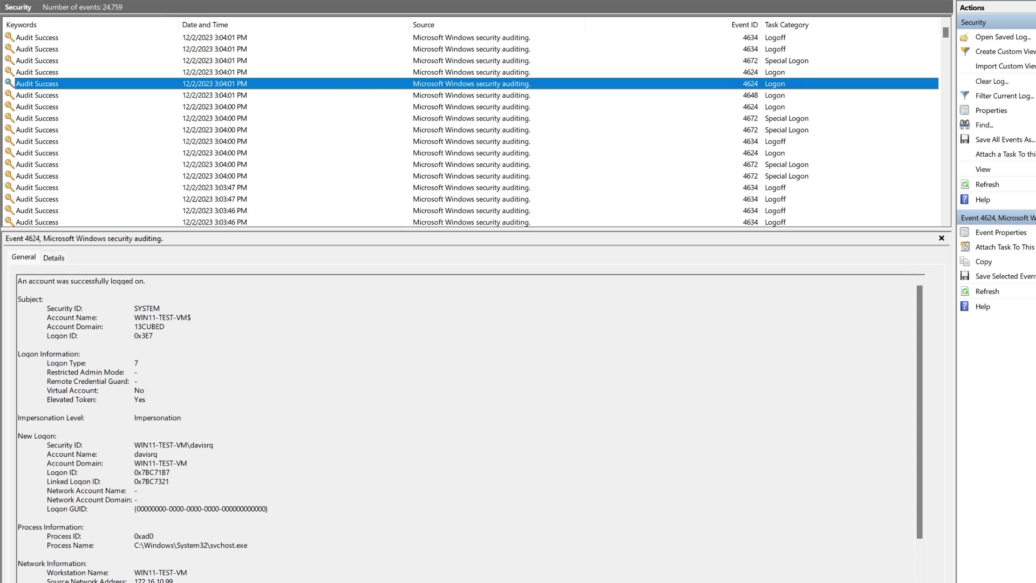
left_click_drag(139, 363, 46, 363)
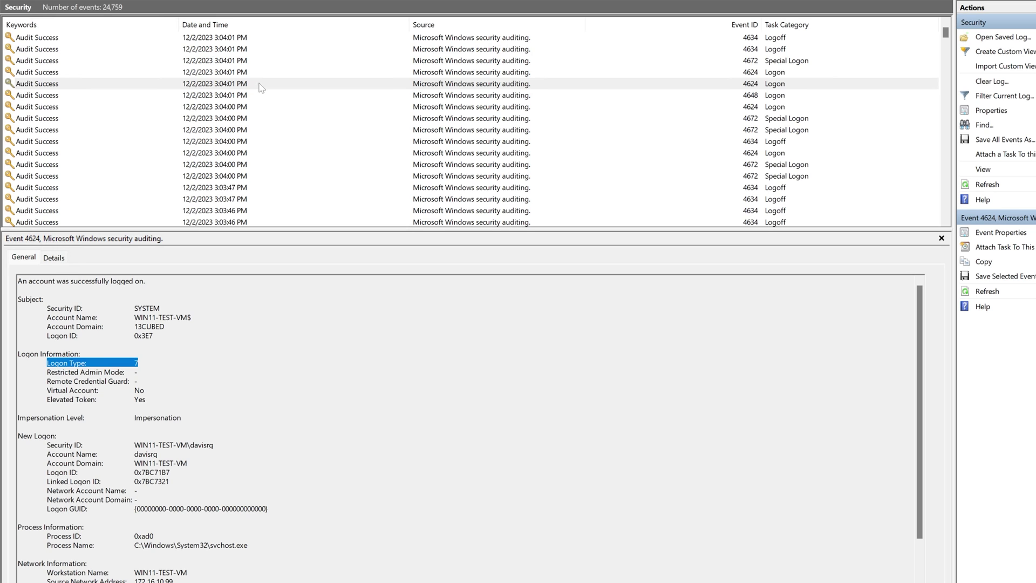
left_click(259, 40)
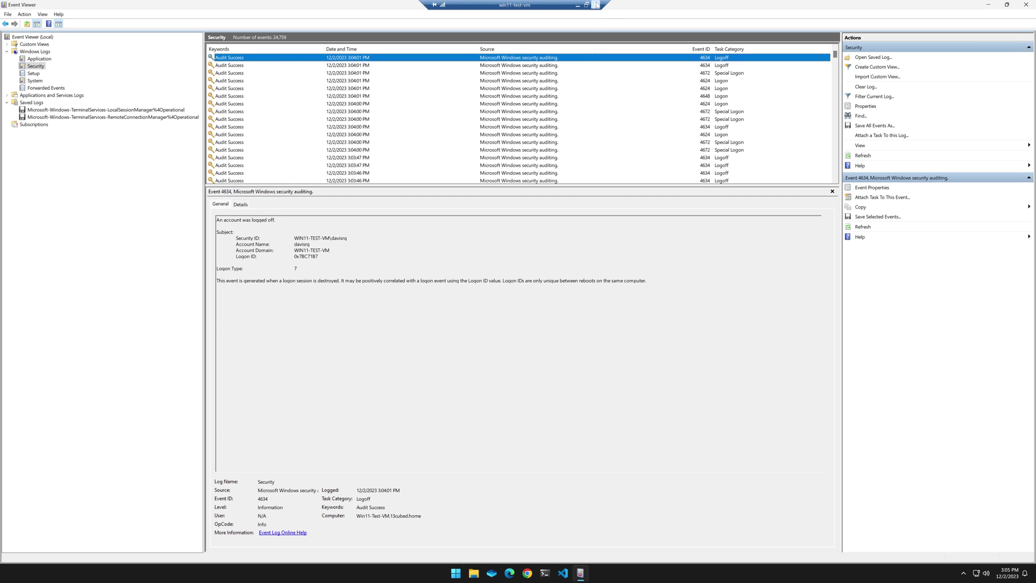
Step: Minimize the remote session and launch a new Remote Desktop Connection with mstsc
left_click(597, 5)
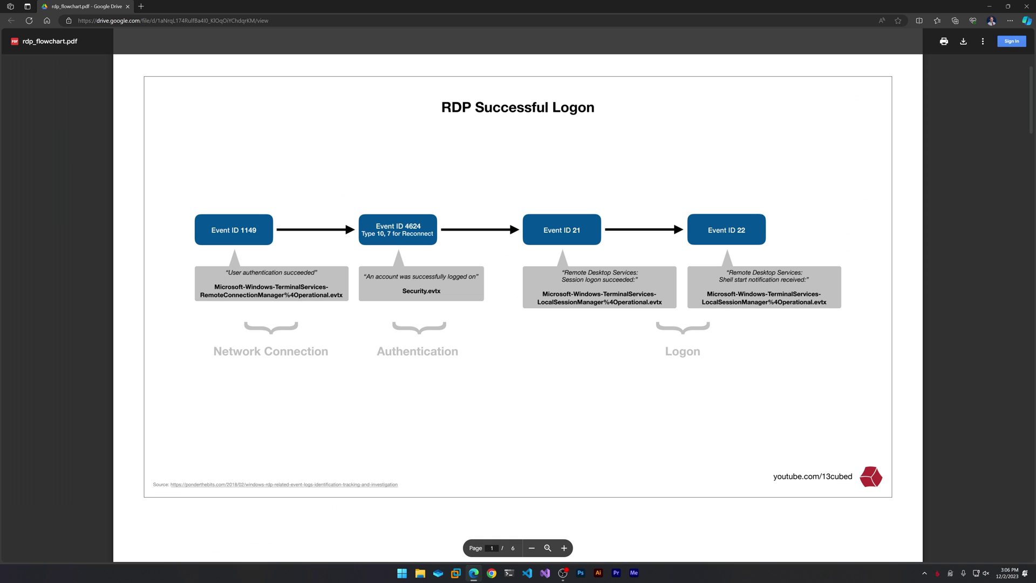
key("super+r")
key("Return")
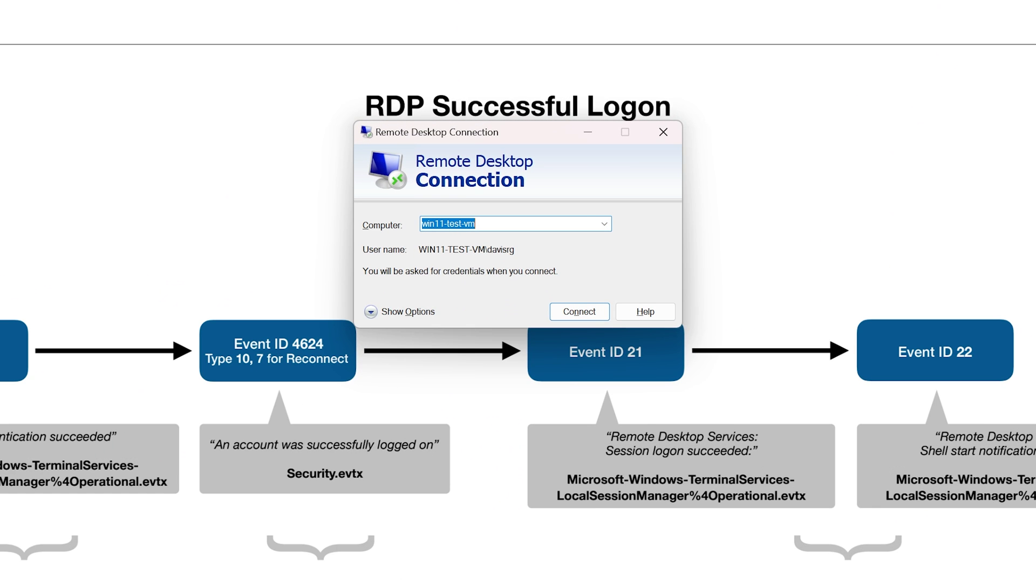
Step: Try connecting to win11-test-vm with the unauthorized account's username and password
left_click(577, 313)
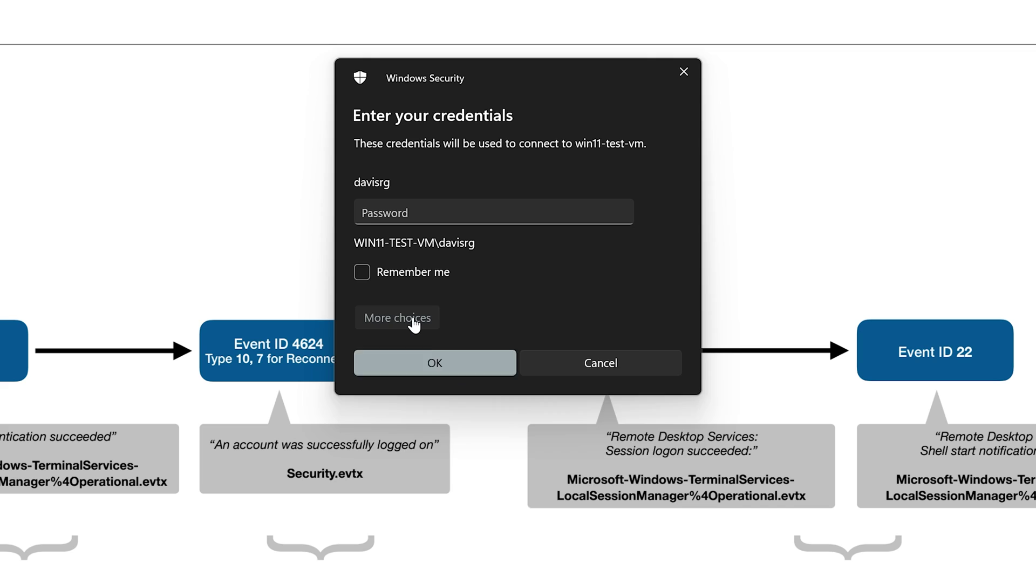
left_click(416, 318)
left_click(455, 402)
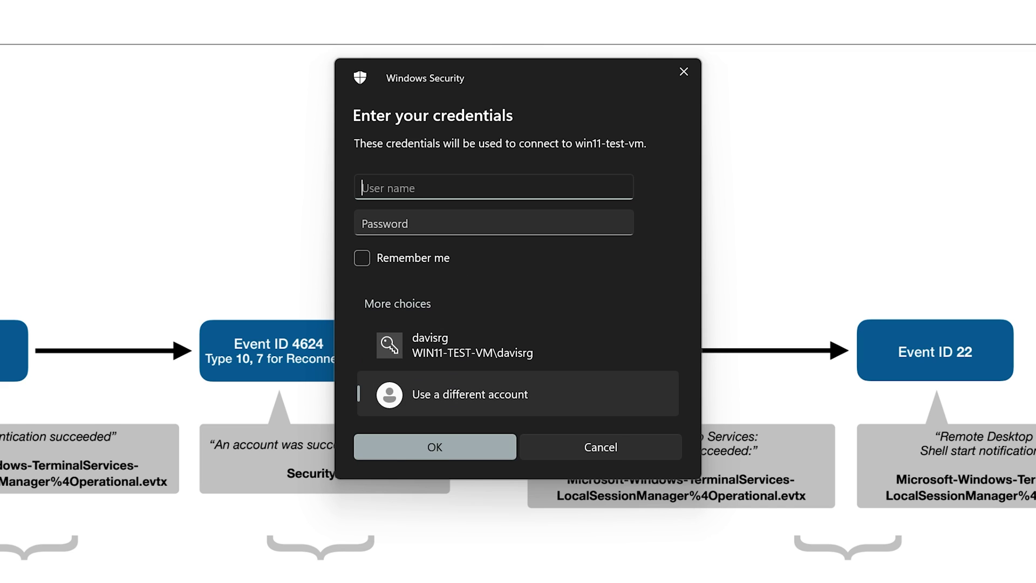
type("marcia")
key("Tab")
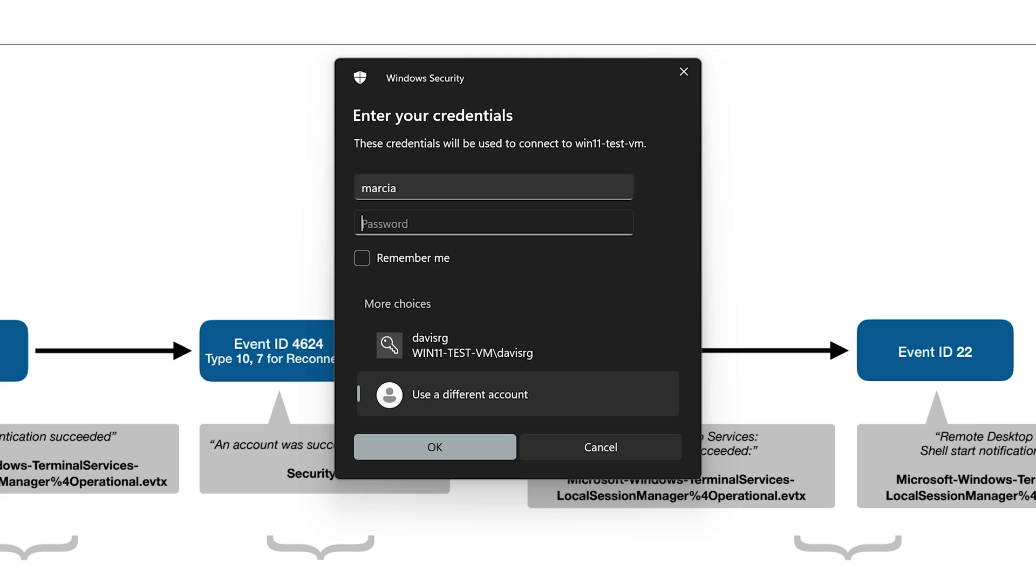
type("**********")
left_click(462, 448)
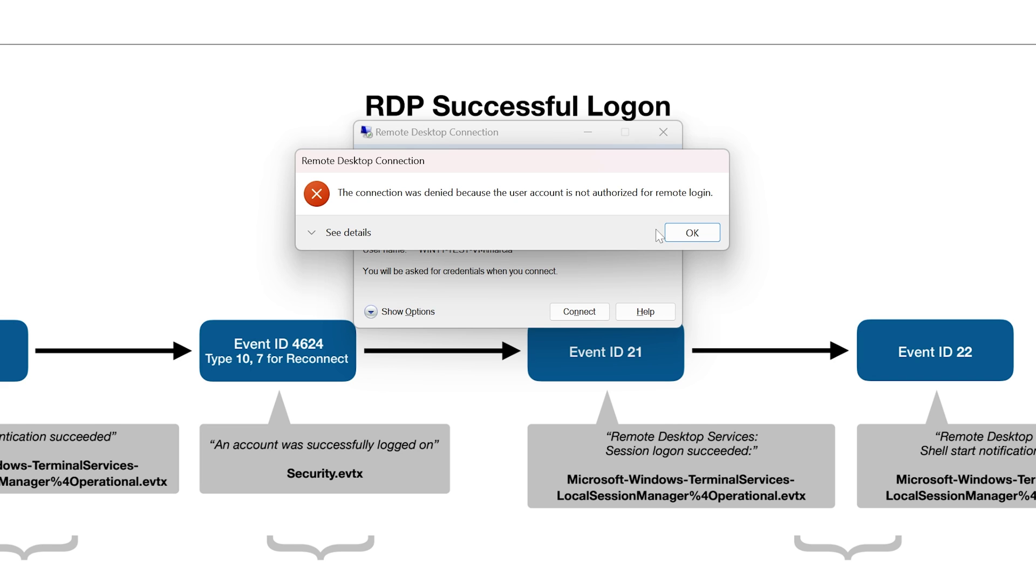
Step: Dismiss the connection-denied error and reconnect to win11-test-vm with the original account's password
left_click(694, 235)
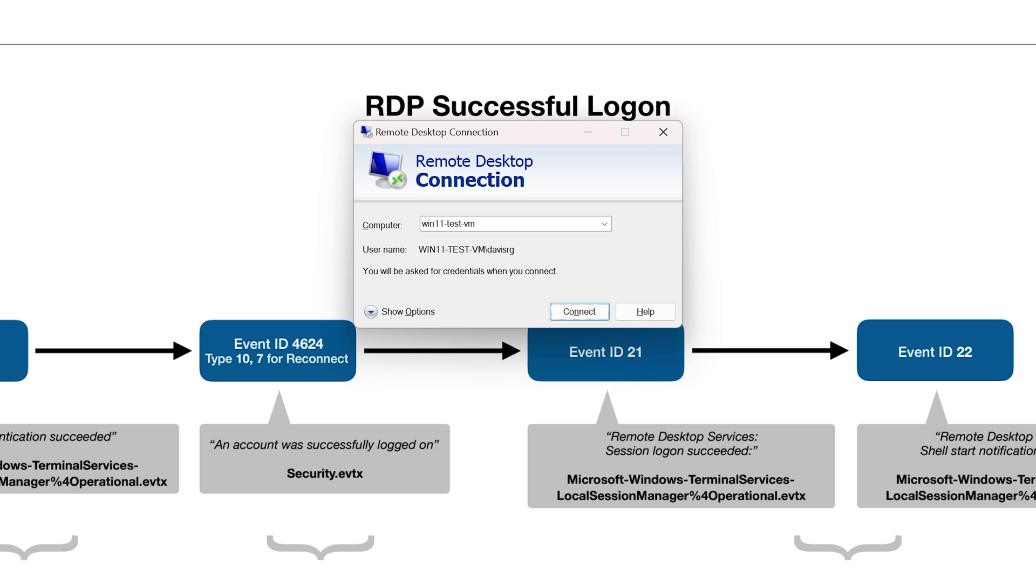
left_click(579, 311)
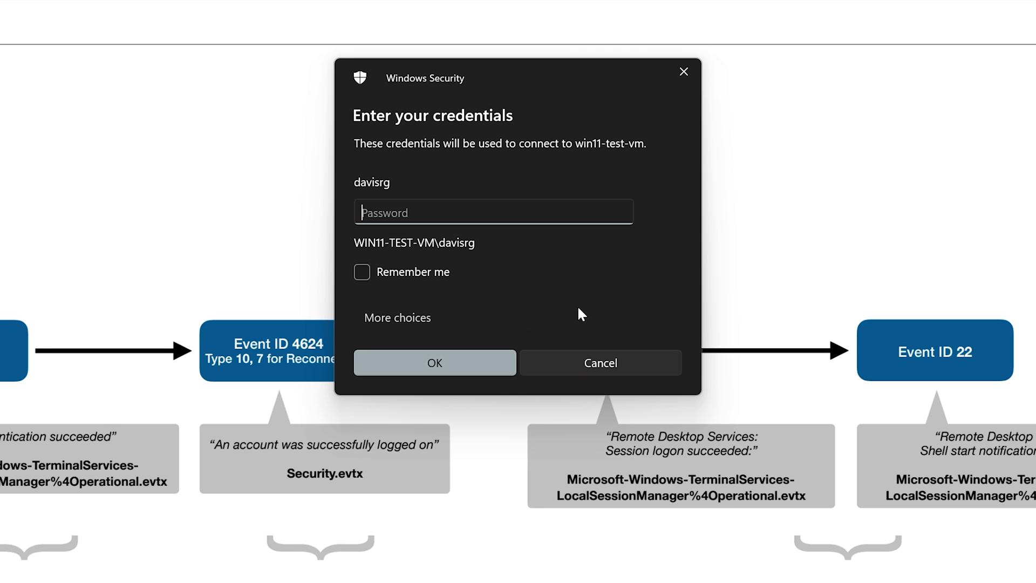
type("************")
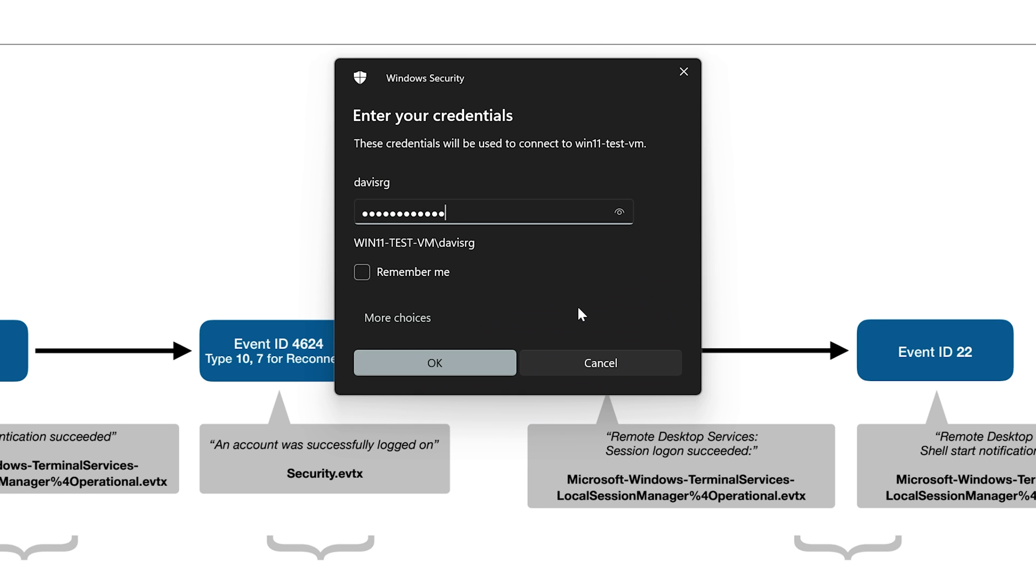
key("Return")
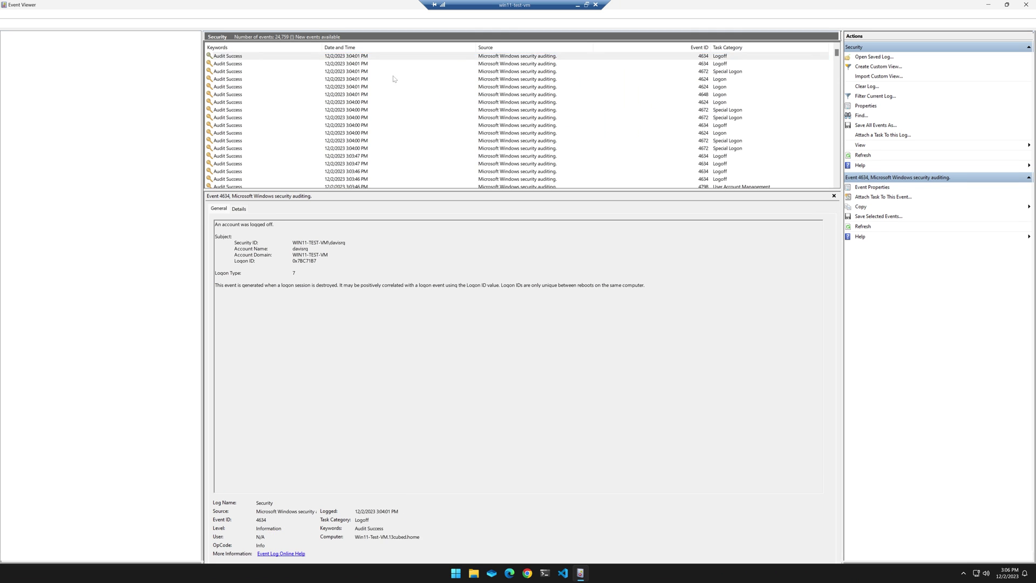
Step: Refresh the Security log and open the 3:06:09 PM 4624 network logon event
key("F5")
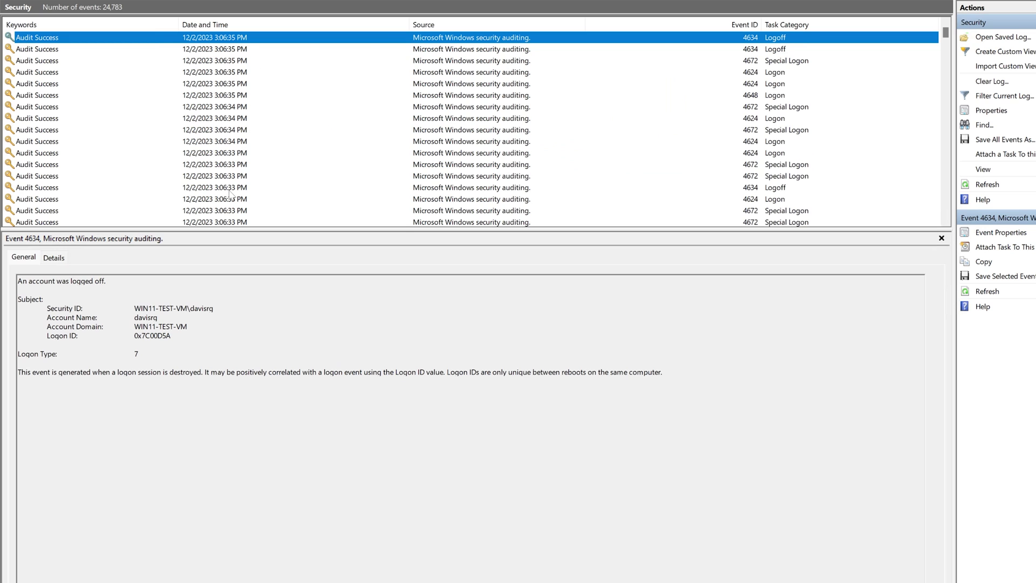
scroll(232, 195, "down", 2)
scroll(233, 196, "down", 1)
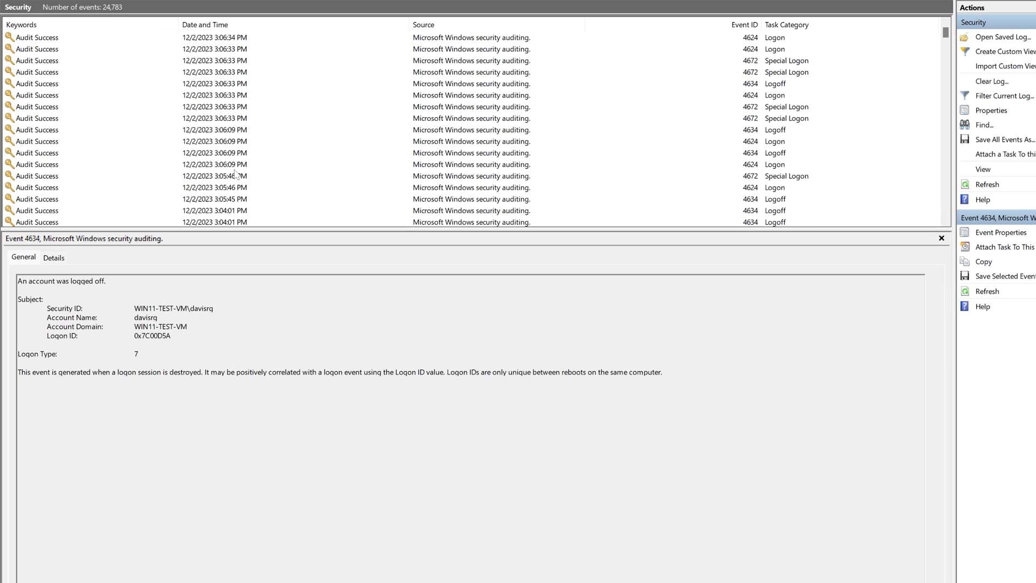
left_click(236, 166)
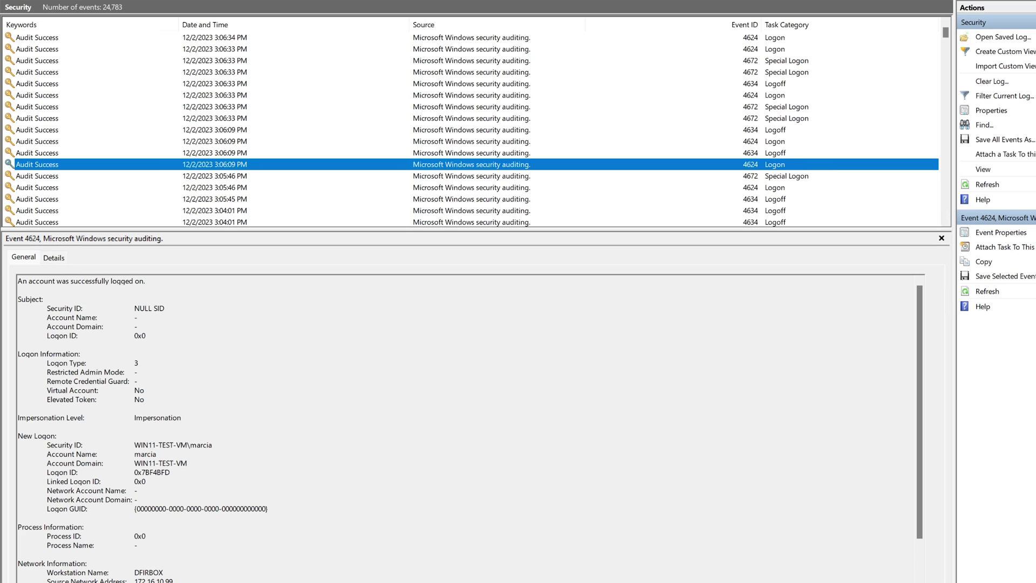
Step: Highlight the account's Security ID, the successful logon message and Logon Type 3
left_click_drag(212, 445, 134, 445)
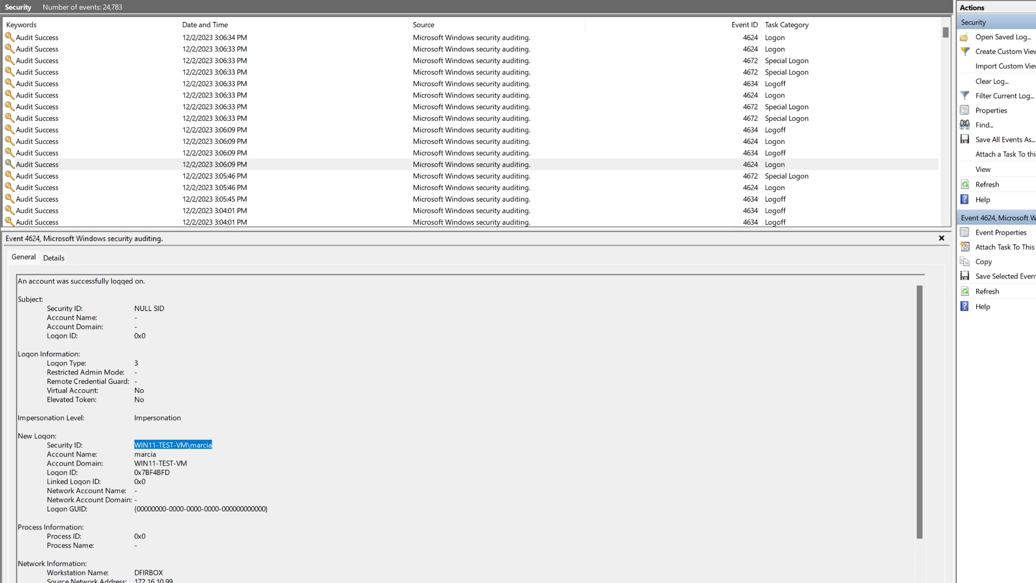
left_click_drag(146, 280, 17, 280)
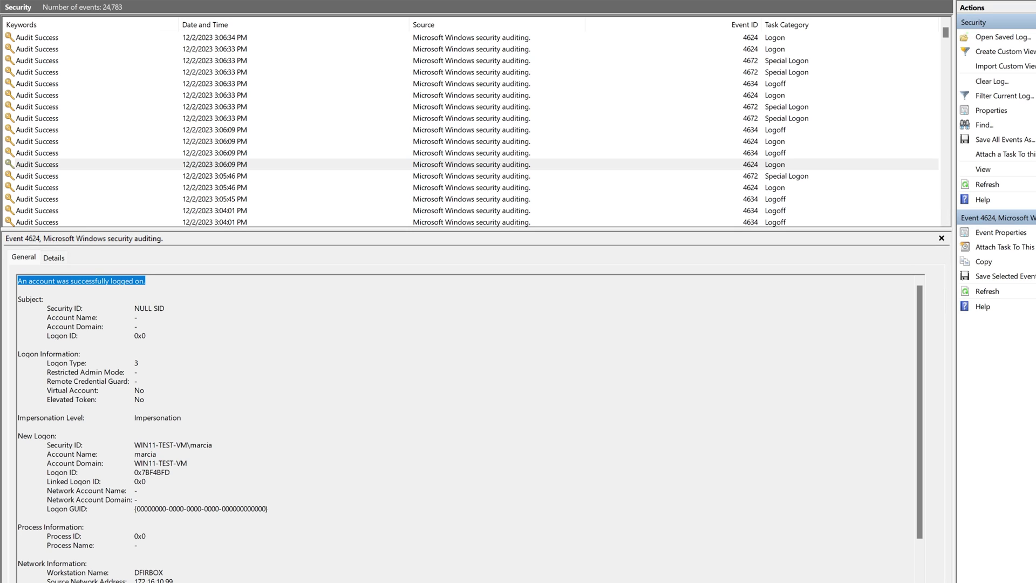
left_click_drag(138, 363, 46, 362)
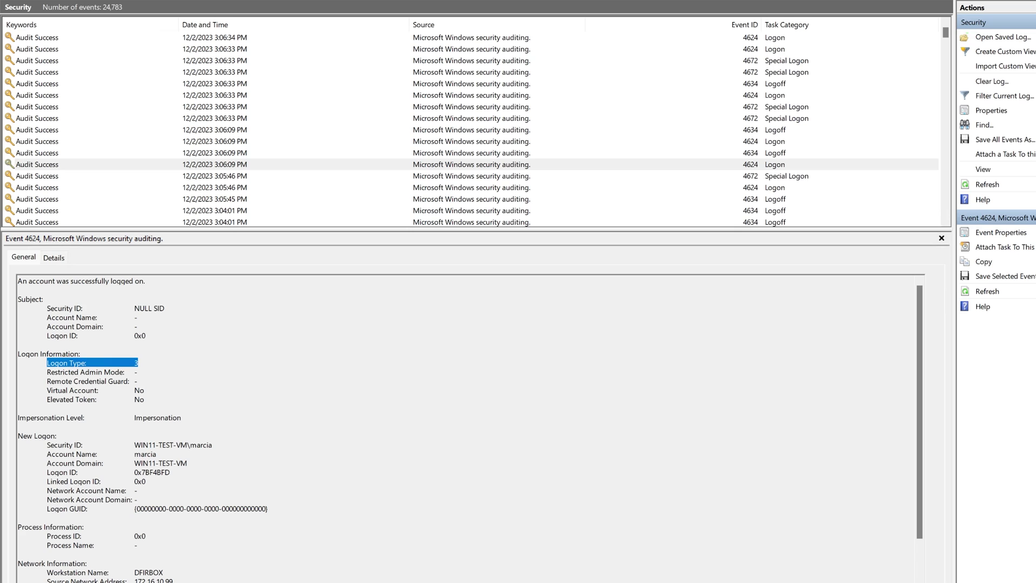
left_click_drag(213, 444, 134, 445)
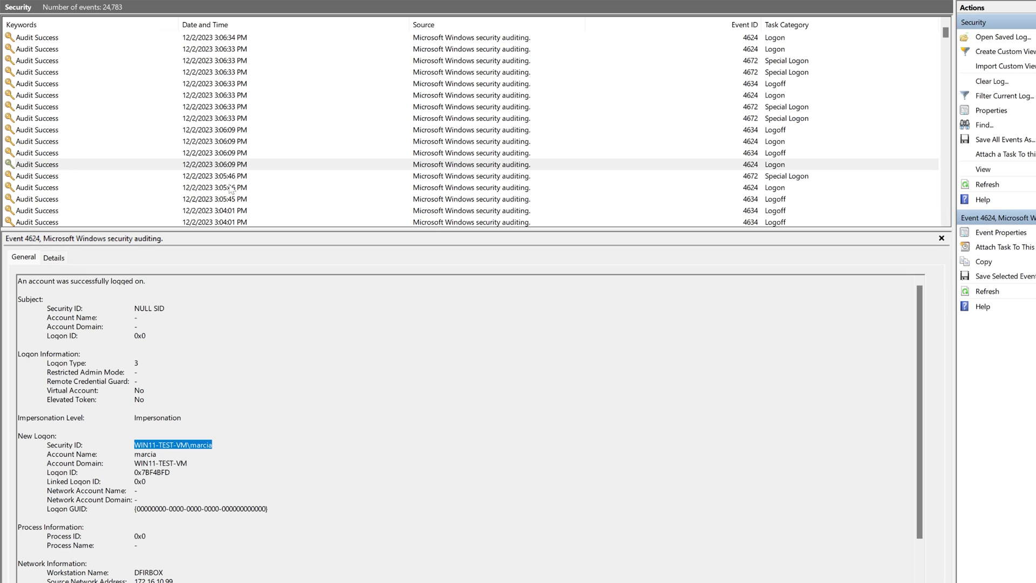
Step: Step from the 3:06:09 PM logon to its 4634 logoff and second network logon, highlighting the network information
left_click(236, 165)
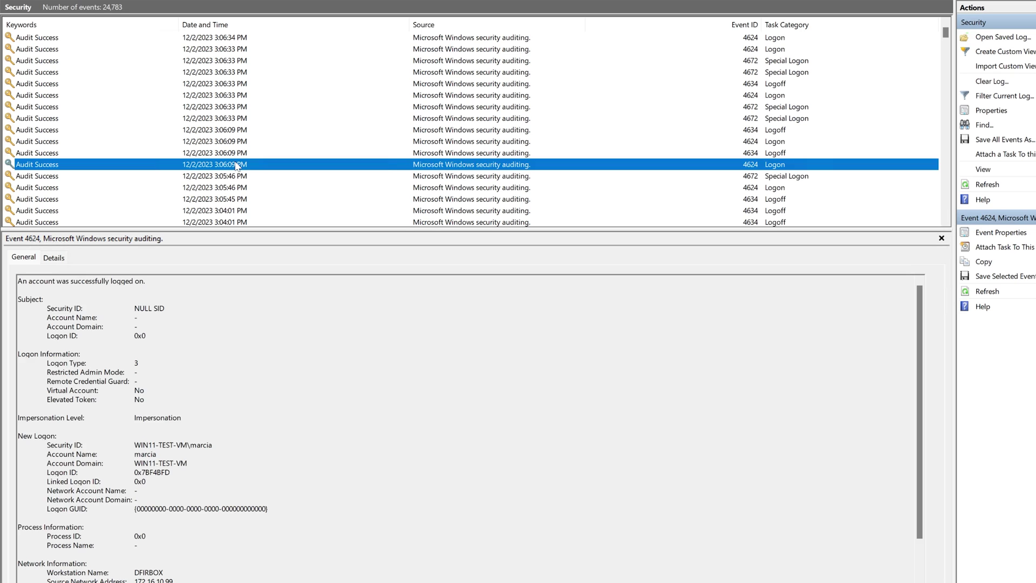
key("Up")
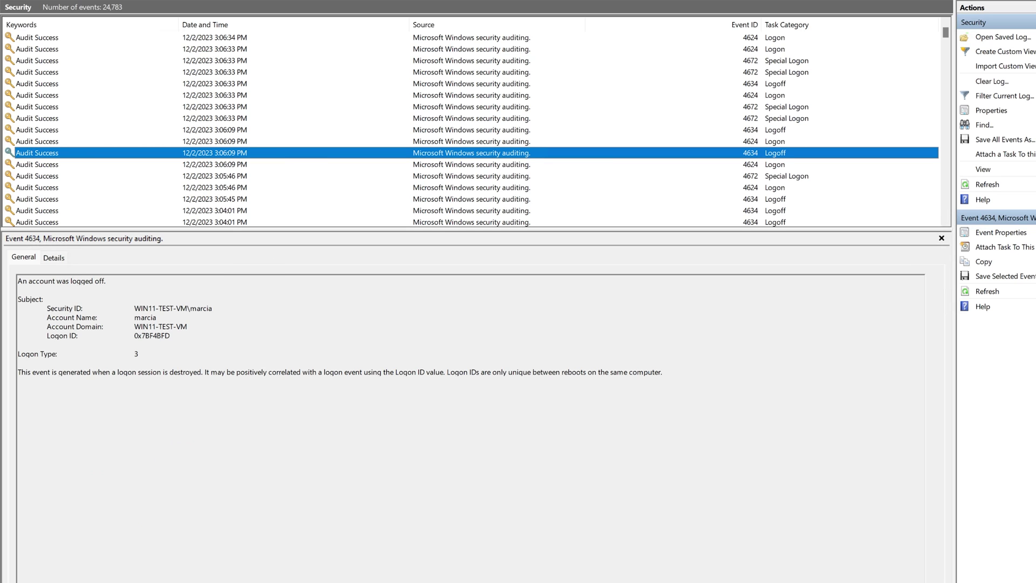
key("Up")
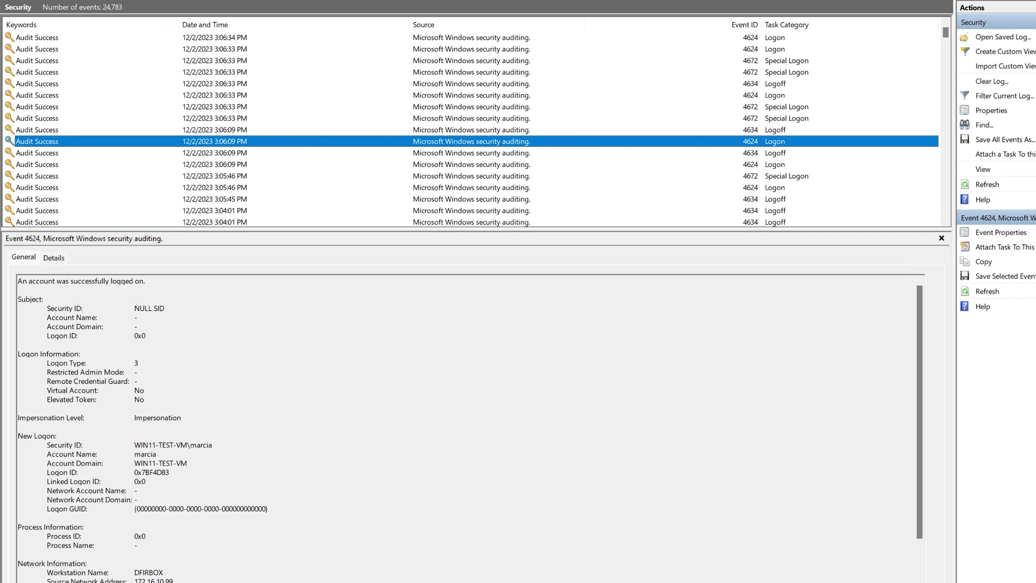
left_click_drag(138, 582, 18, 563)
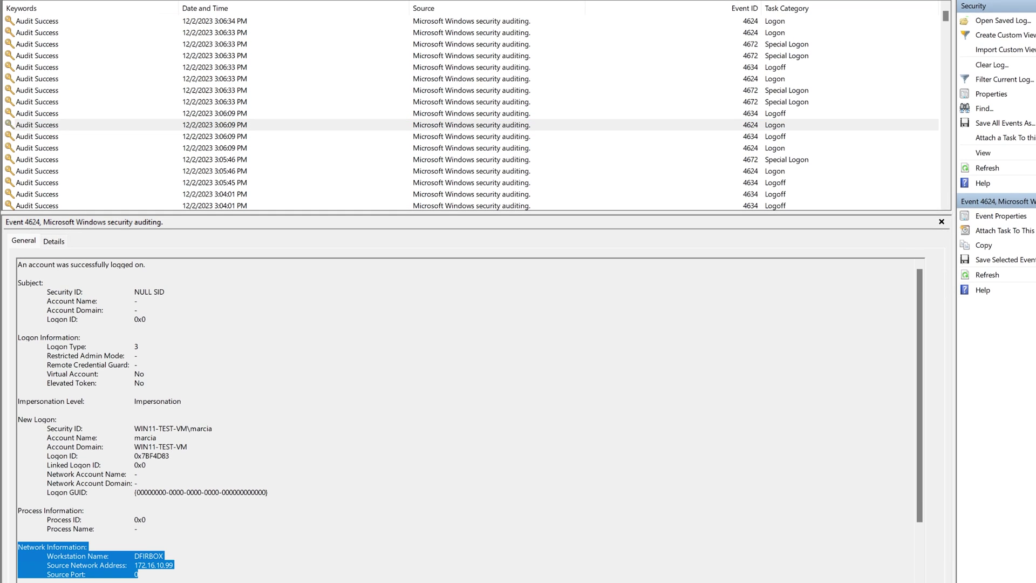
Step: Step up to the logoff and 4672 special privileges event, highlighting its account name
left_click(244, 125)
key("Up")
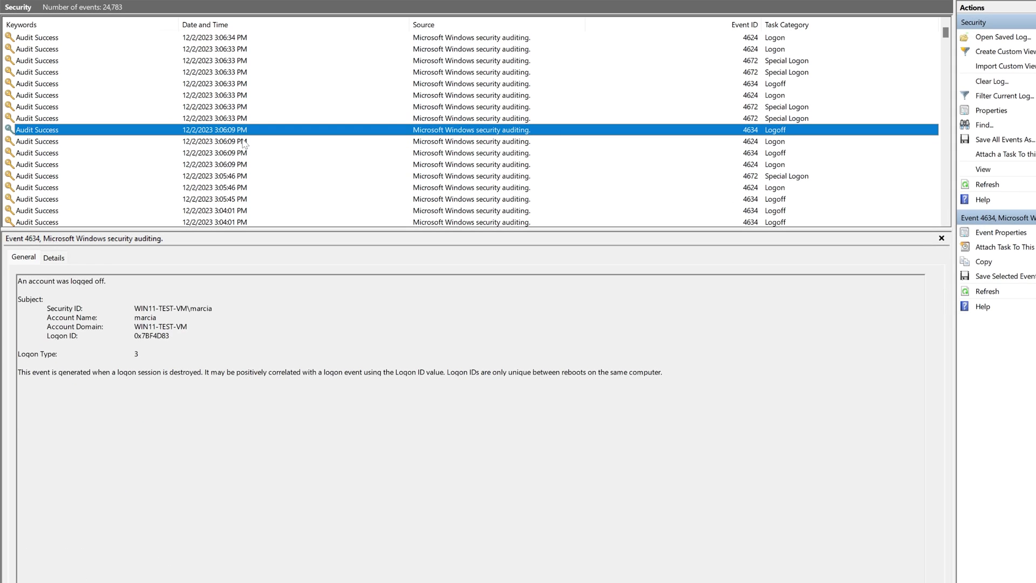
key("Up")
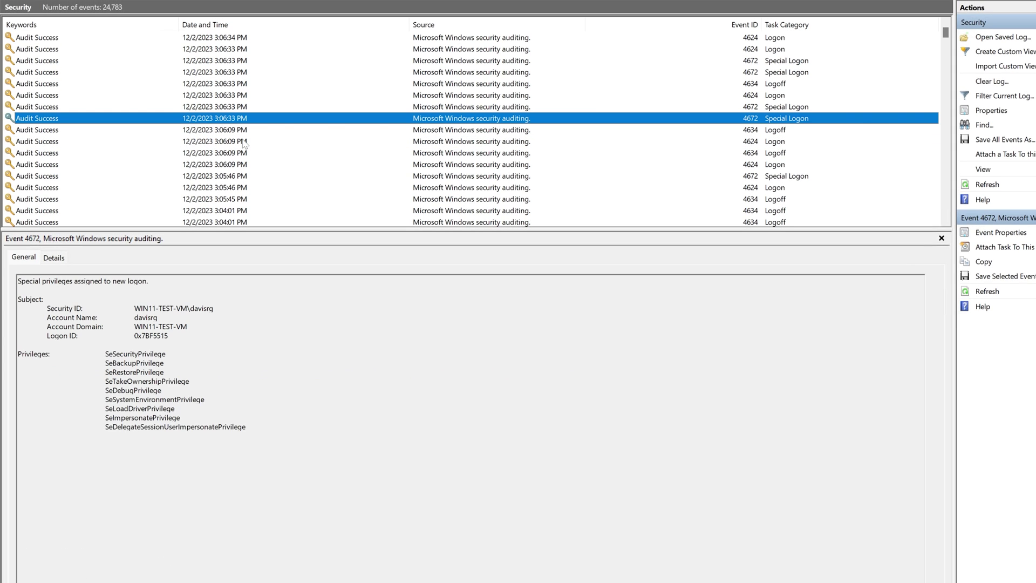
left_click_drag(158, 317, 133, 318)
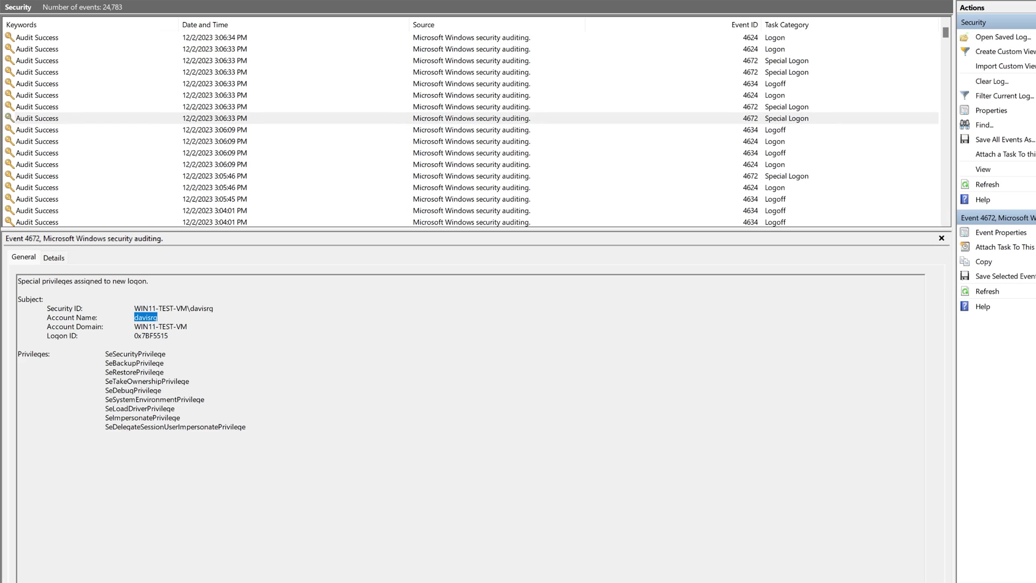
Step: Click through the 4634, 4672 and 4624 events above, ending on the 3:06:34 PM SYSTEM logon
left_click(224, 132)
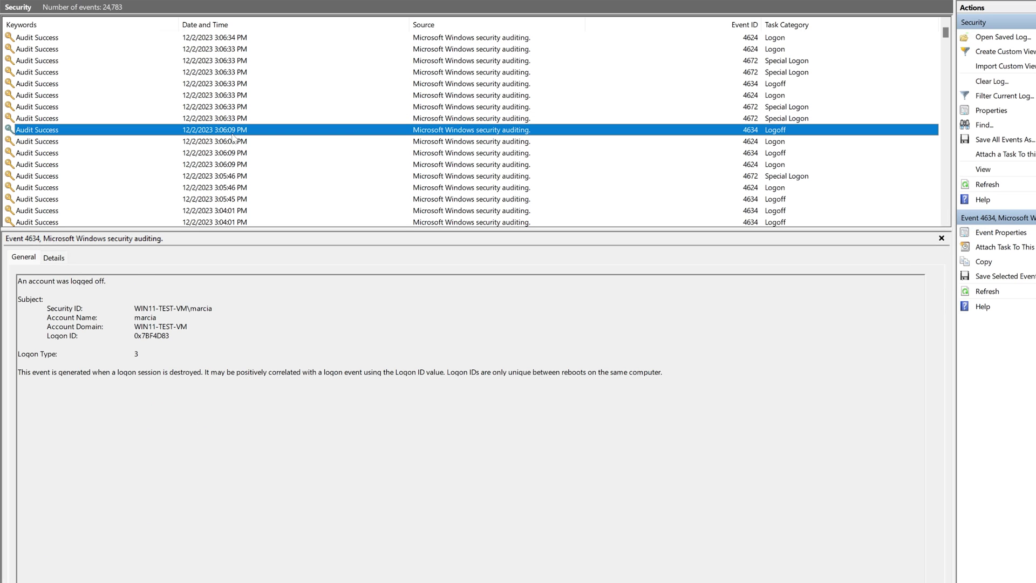
left_click(229, 119)
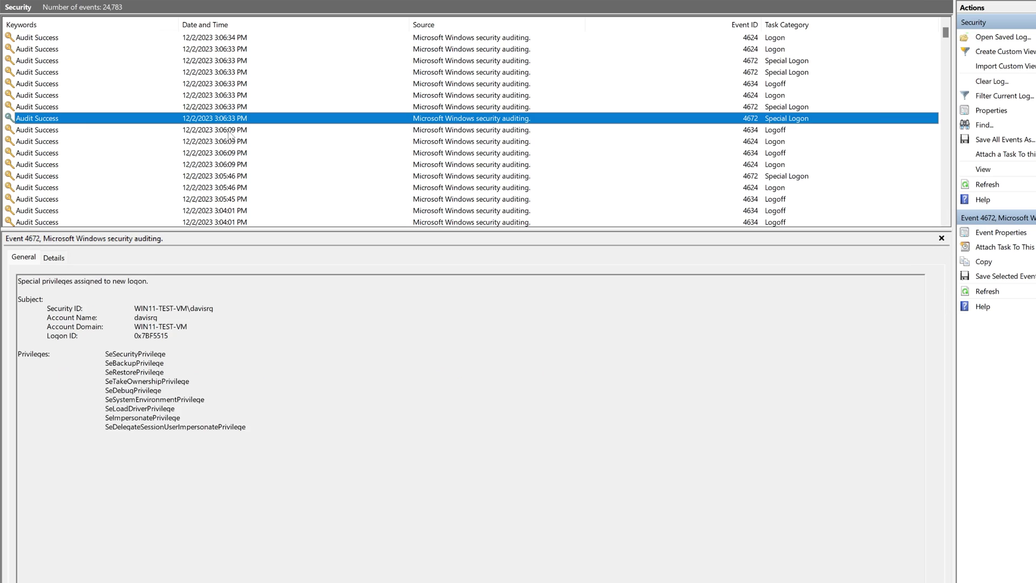
left_click(227, 132)
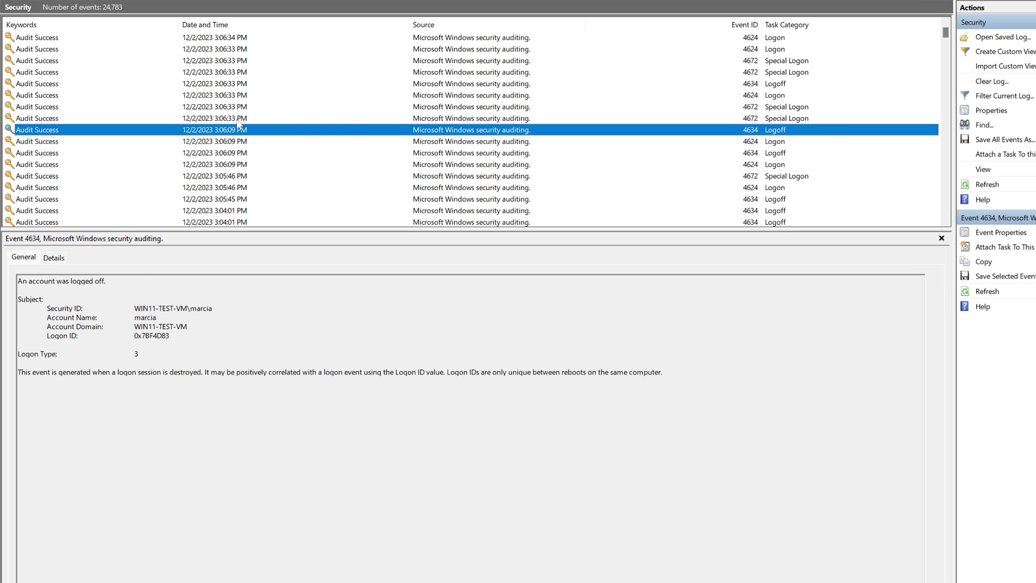
left_click(239, 120)
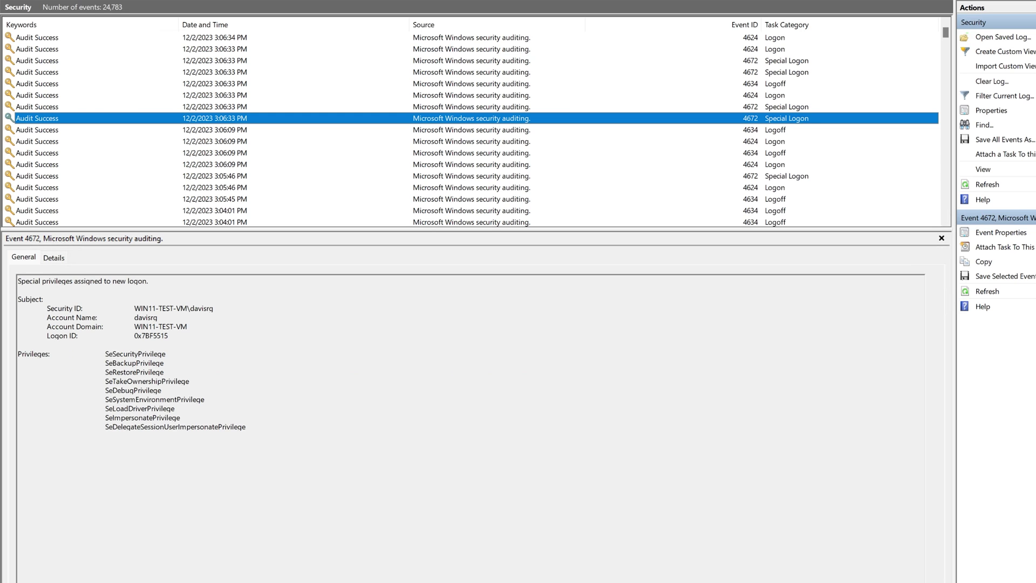
left_click(240, 106)
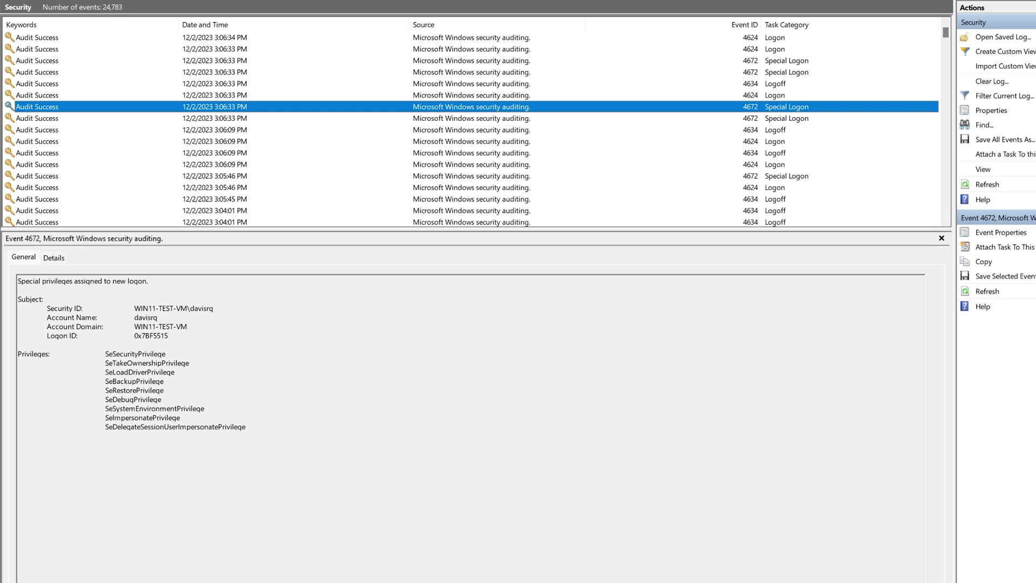
left_click(240, 95)
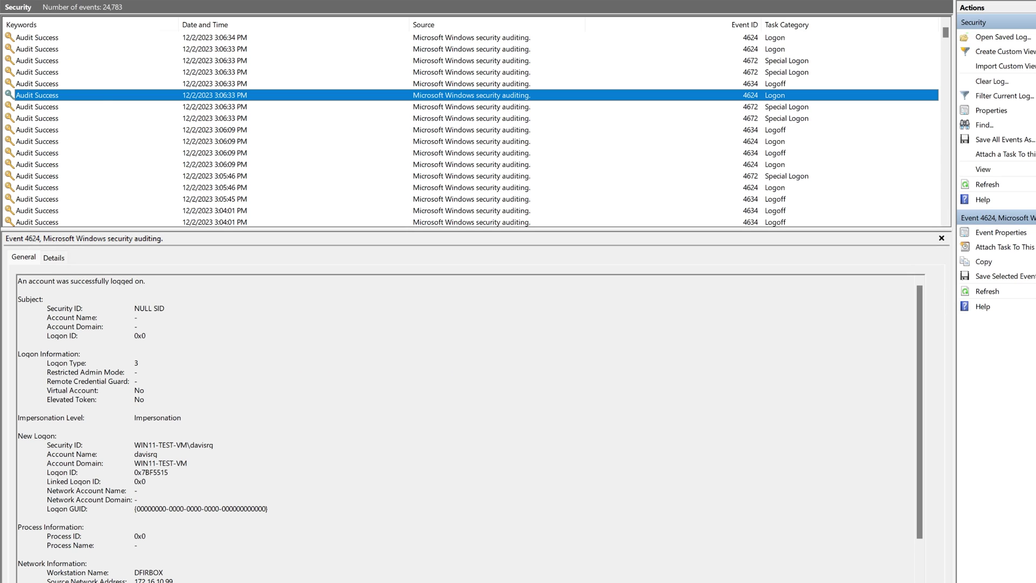
left_click(239, 83)
left_click(239, 72)
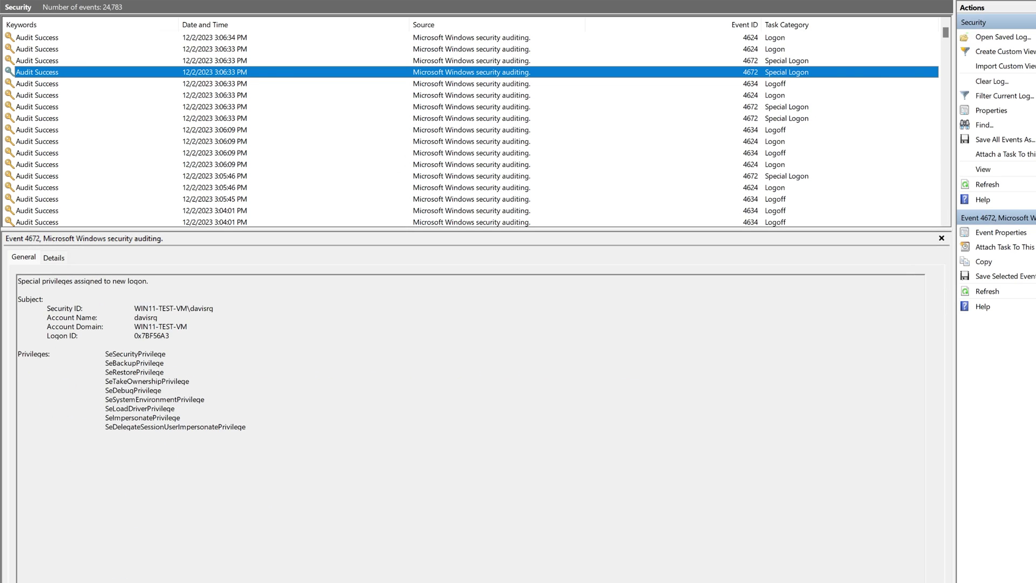
left_click(239, 61)
left_click(239, 49)
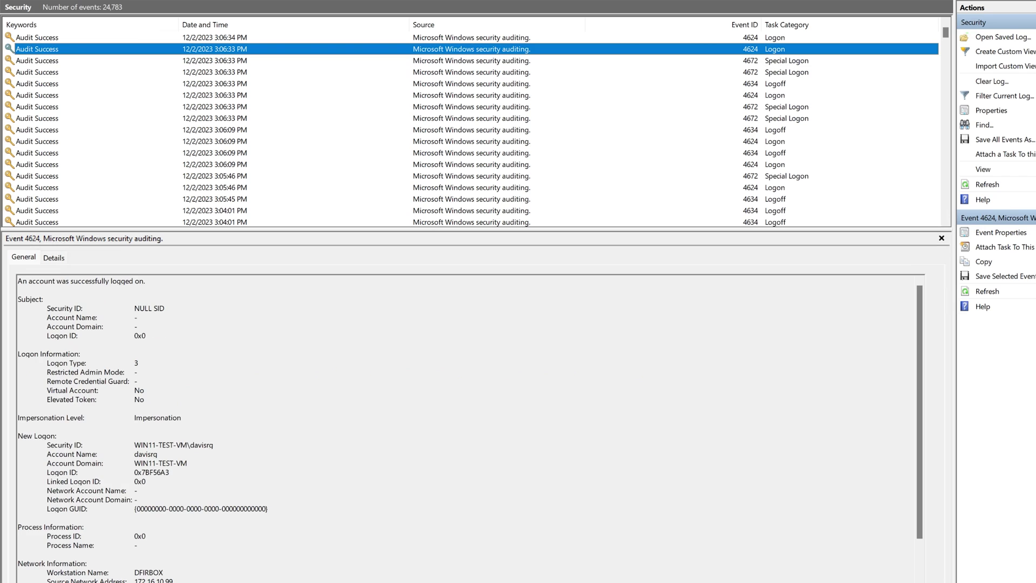
left_click(239, 37)
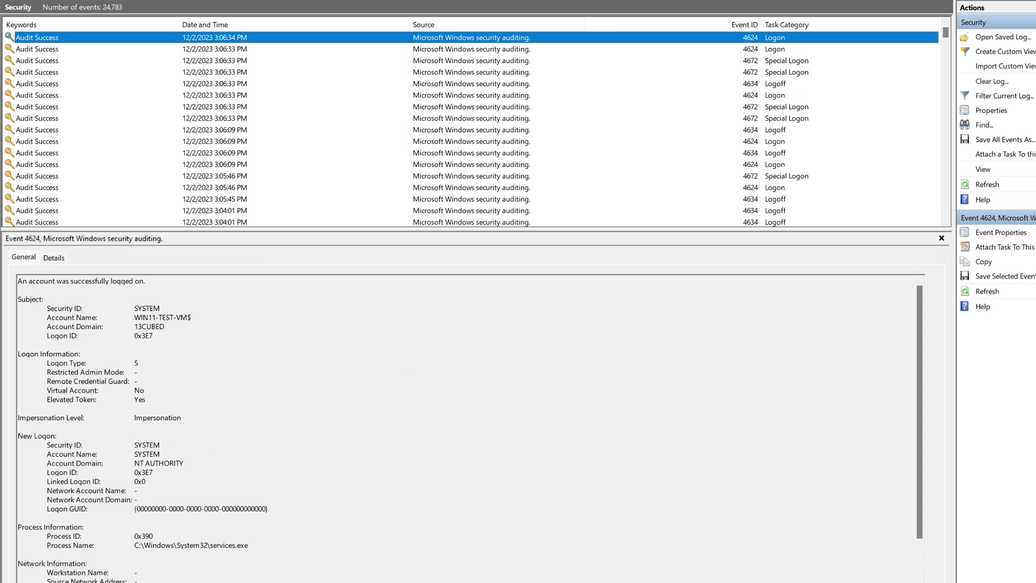
Step: Refresh the Security log, highlight Logon Type 7 of the svchost.exe logon, and refresh again
key("F5")
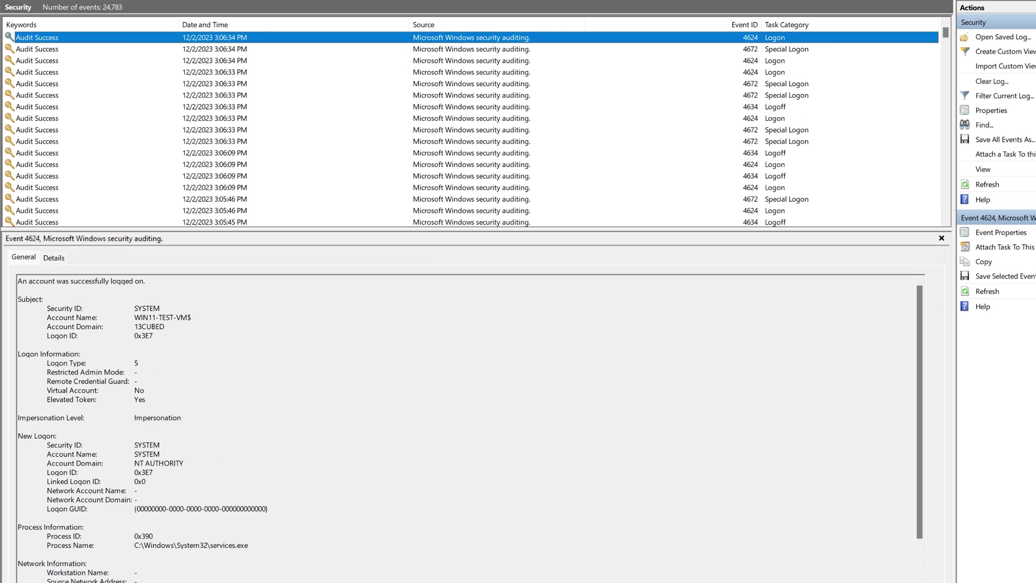
key("F5")
key("F5")
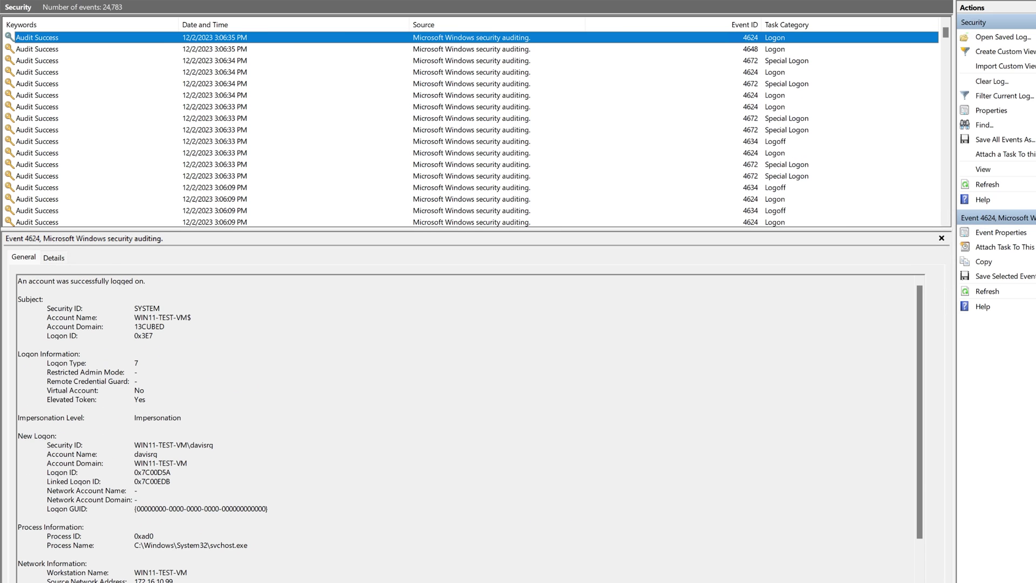
left_click_drag(139, 362, 47, 363)
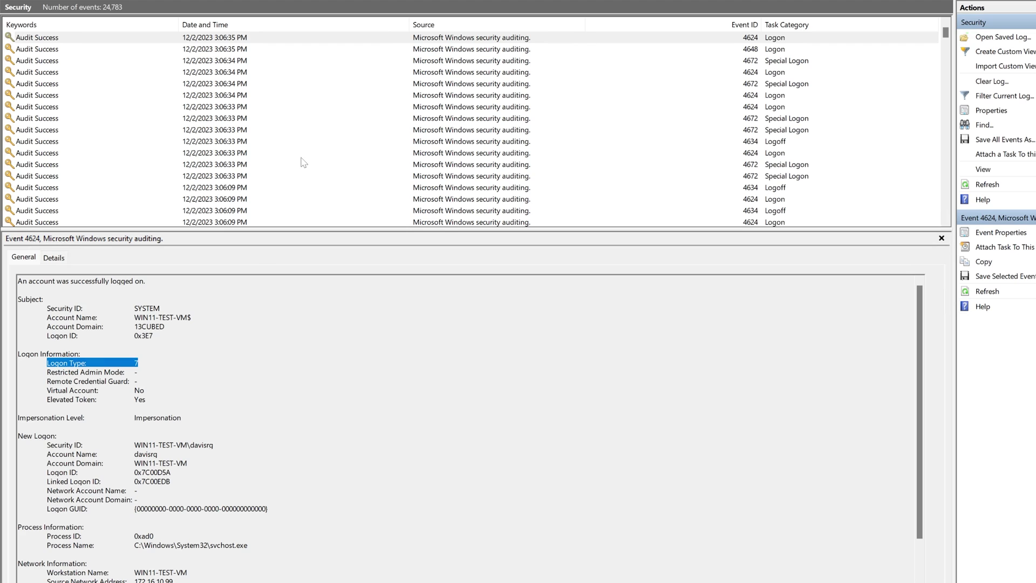
key("F5")
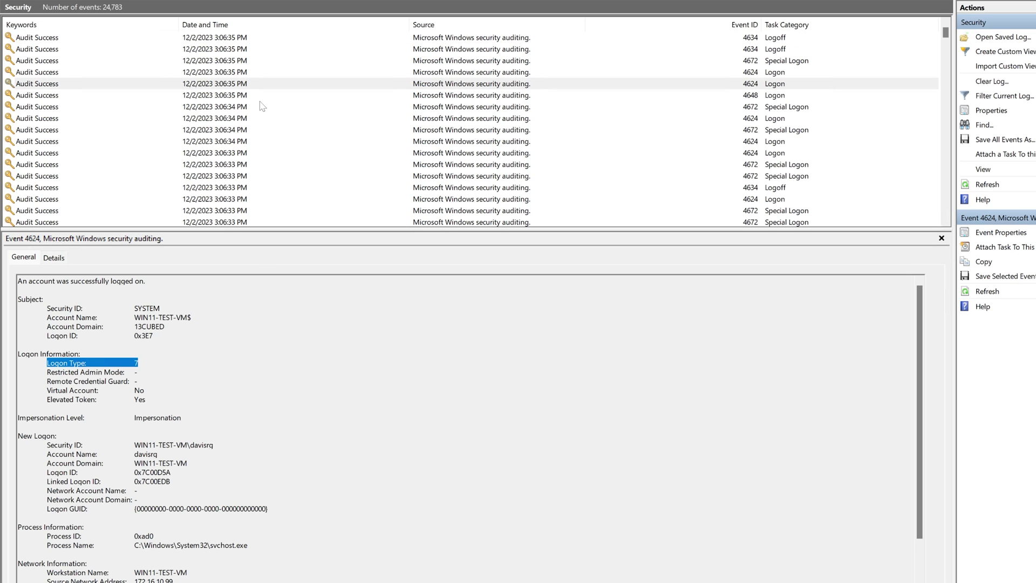